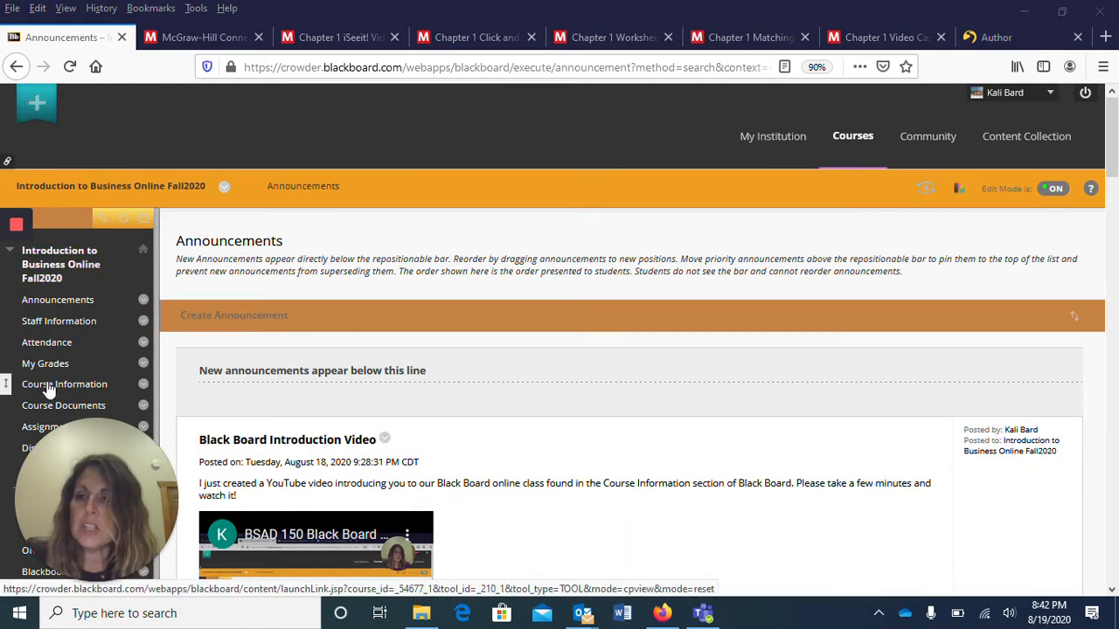
Step: Open the Chapter 1 folder in the course's Assignments area
click(34, 428)
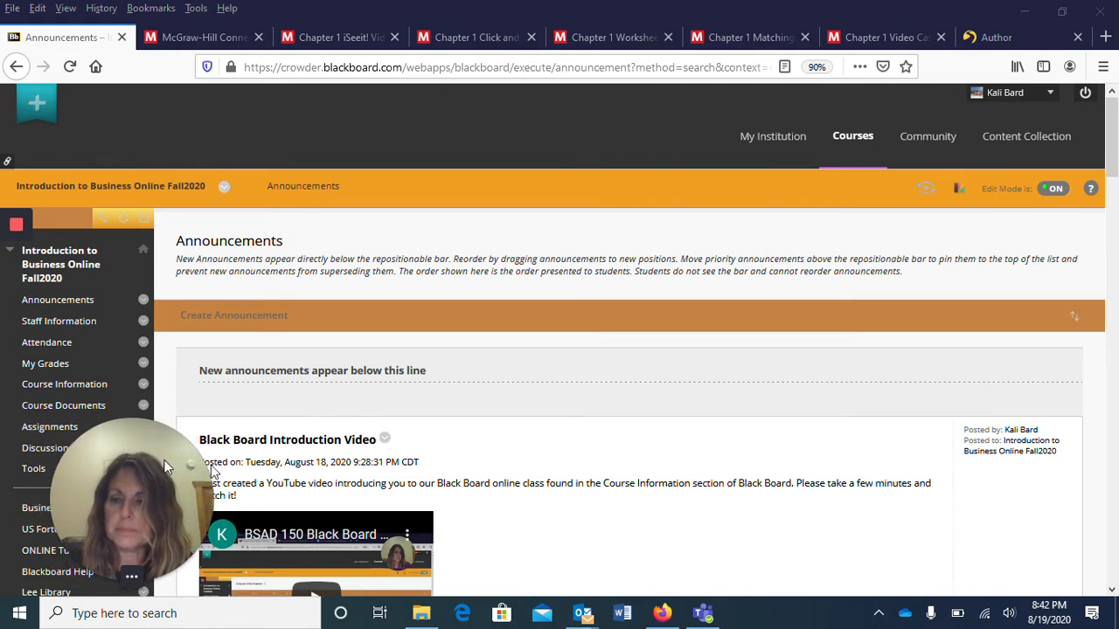
click(50, 427)
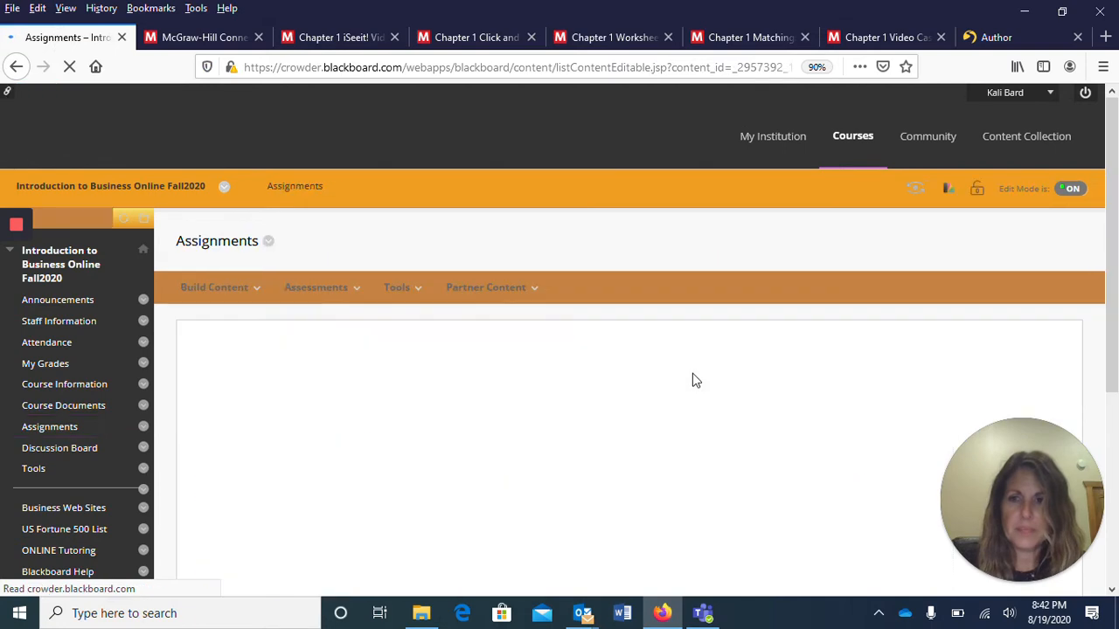
scroll(596, 342, down, 2)
scroll(597, 341, down, 5)
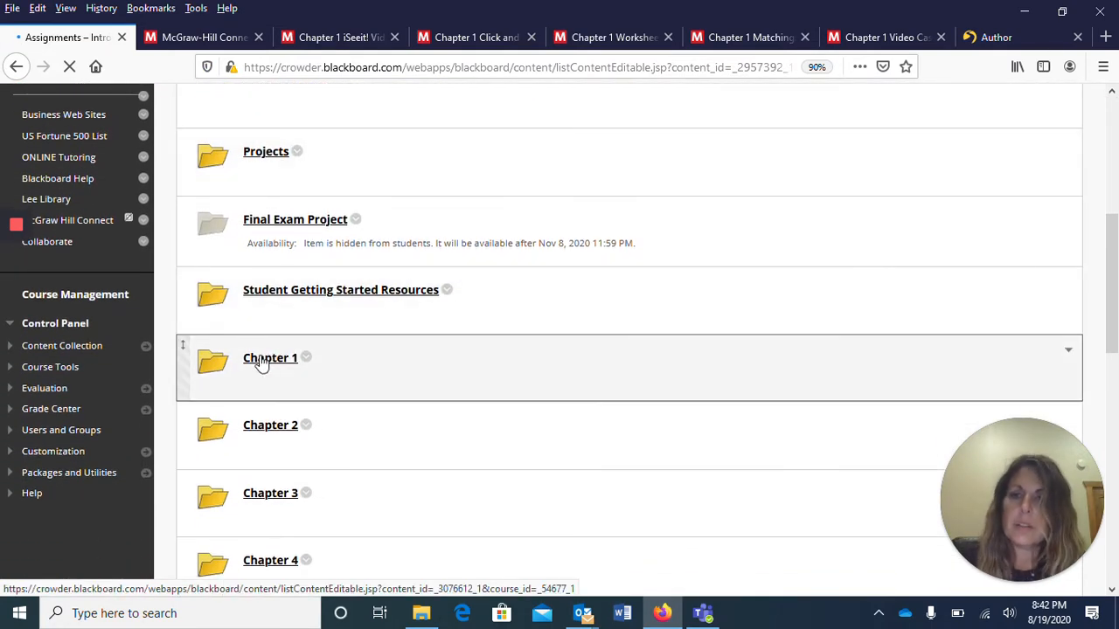
click(260, 364)
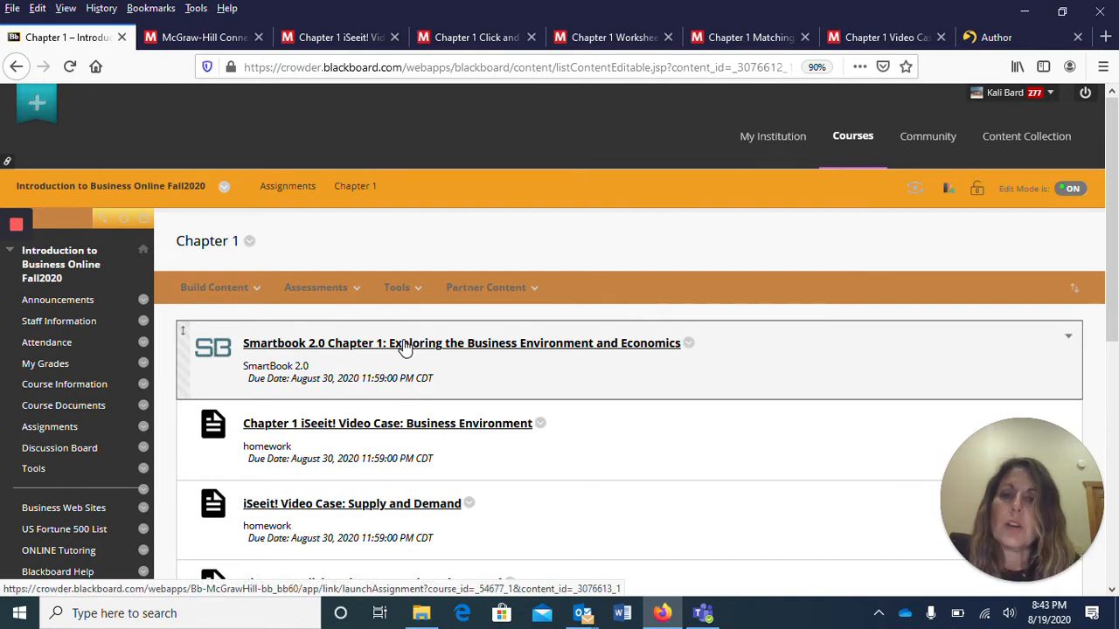
Step: Launch the SmartBook 2.0 preview of the Chapter 1 "Exploring the Business Environment and Economics" assignment and continue to its questions
click(334, 343)
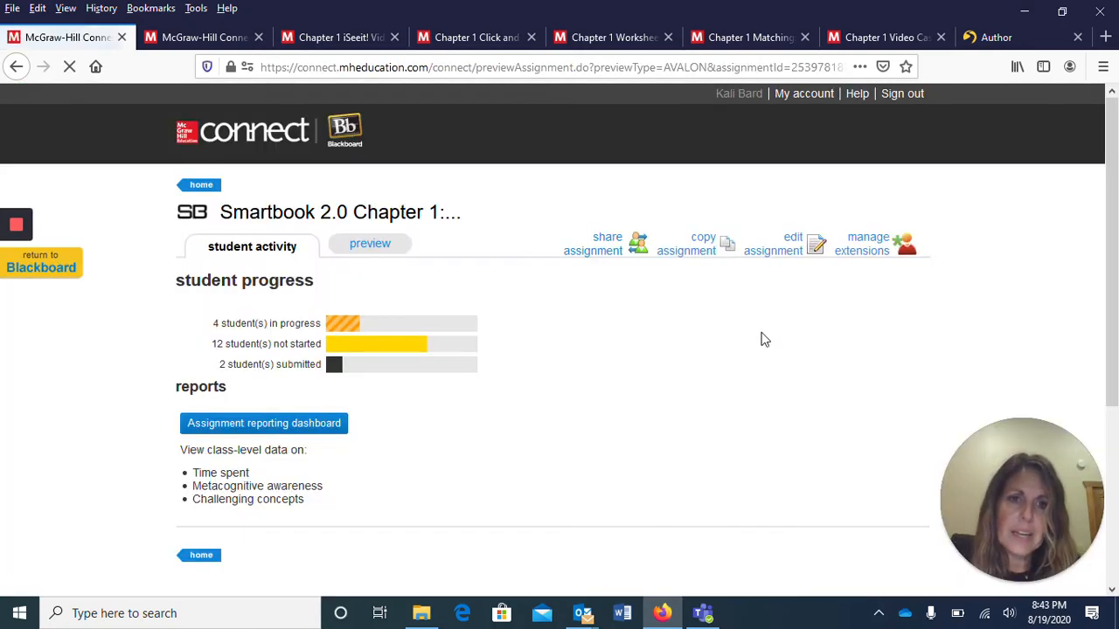
click(364, 254)
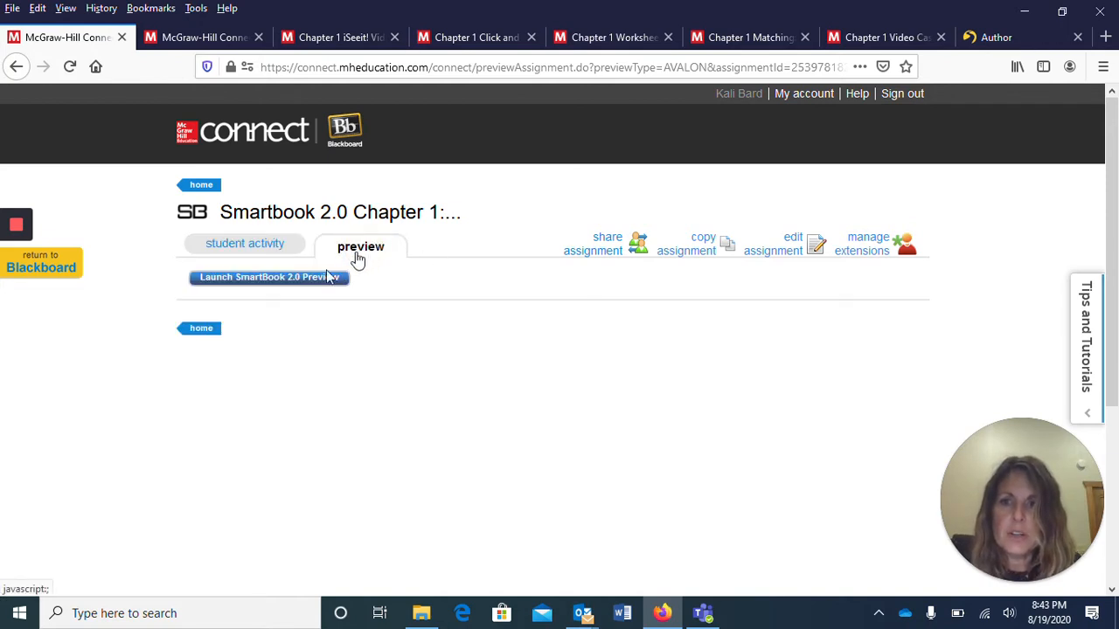
click(274, 282)
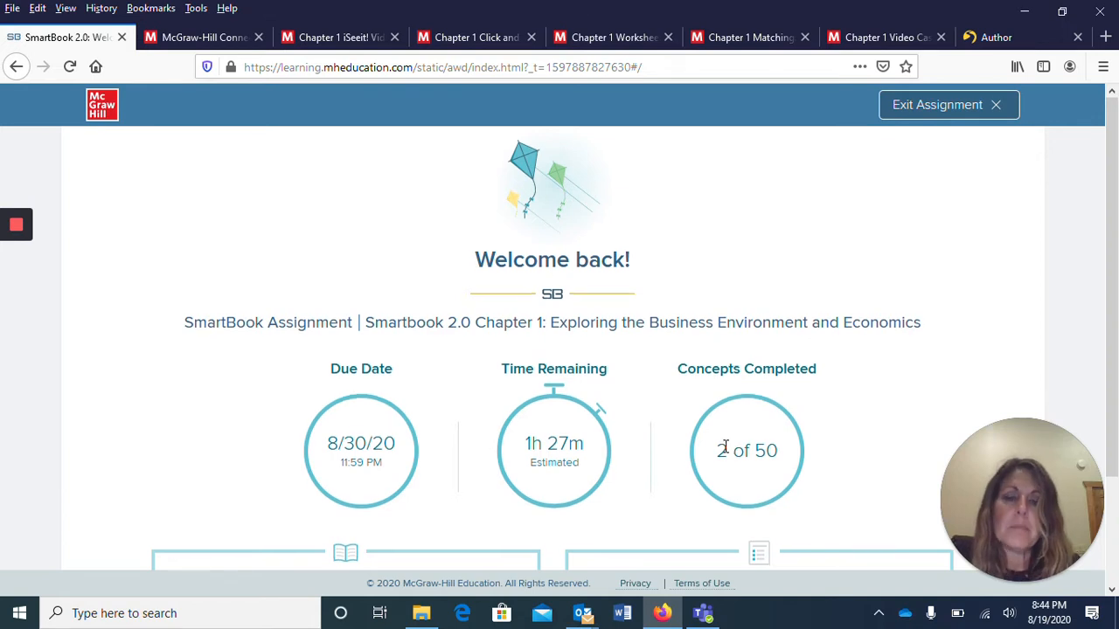
scroll(728, 449, down, 2)
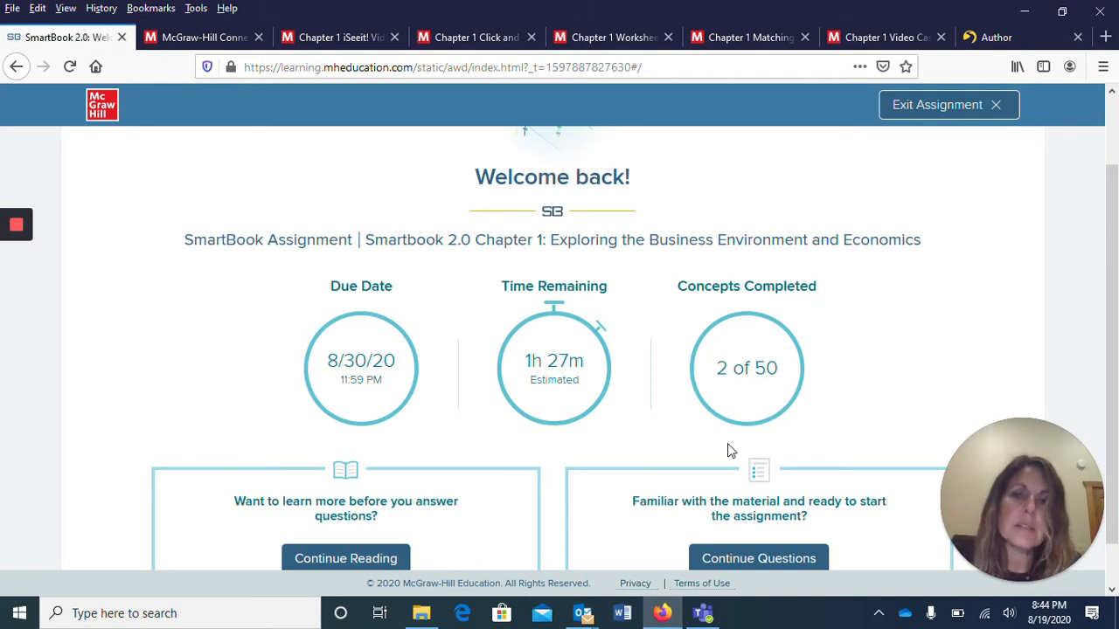
scroll(727, 449, down, 1)
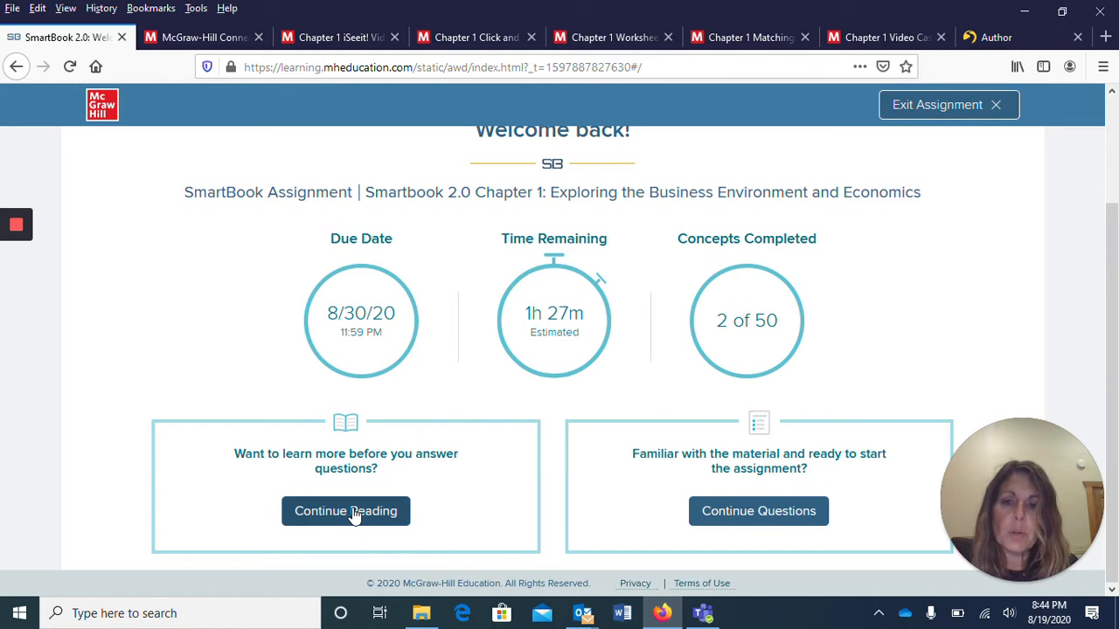
click(732, 513)
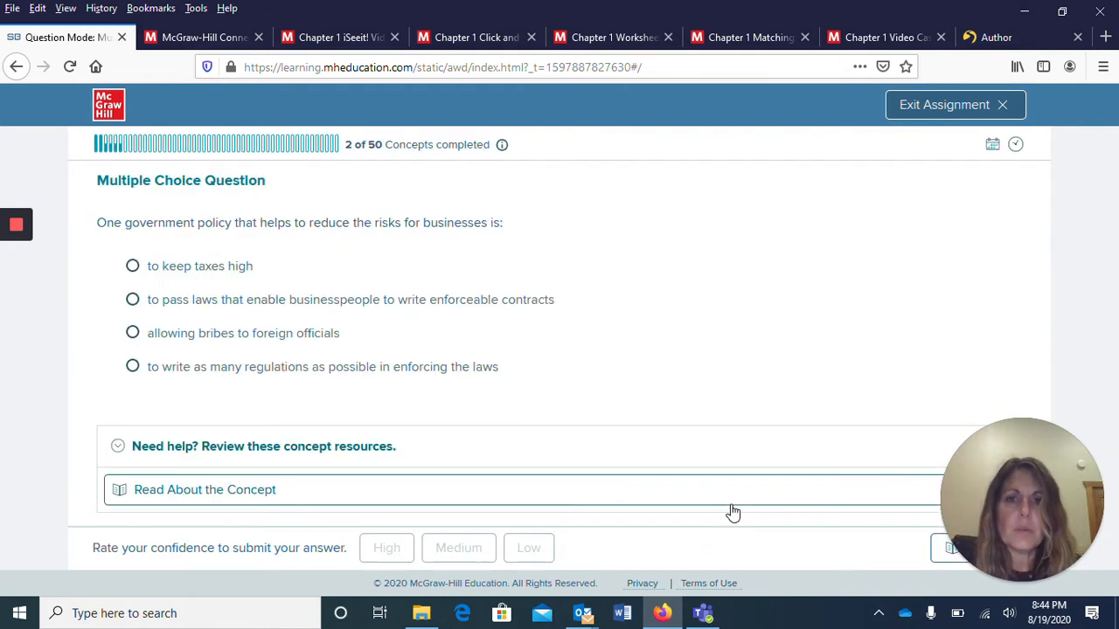
mouse_move(18, 253)
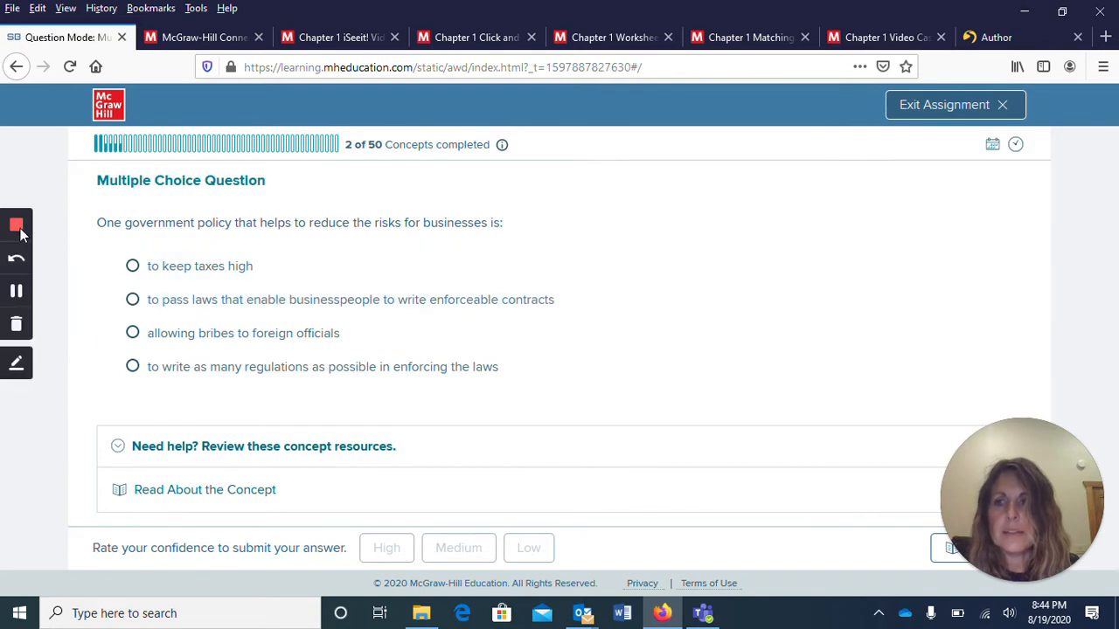
click(16, 294)
click(16, 294)
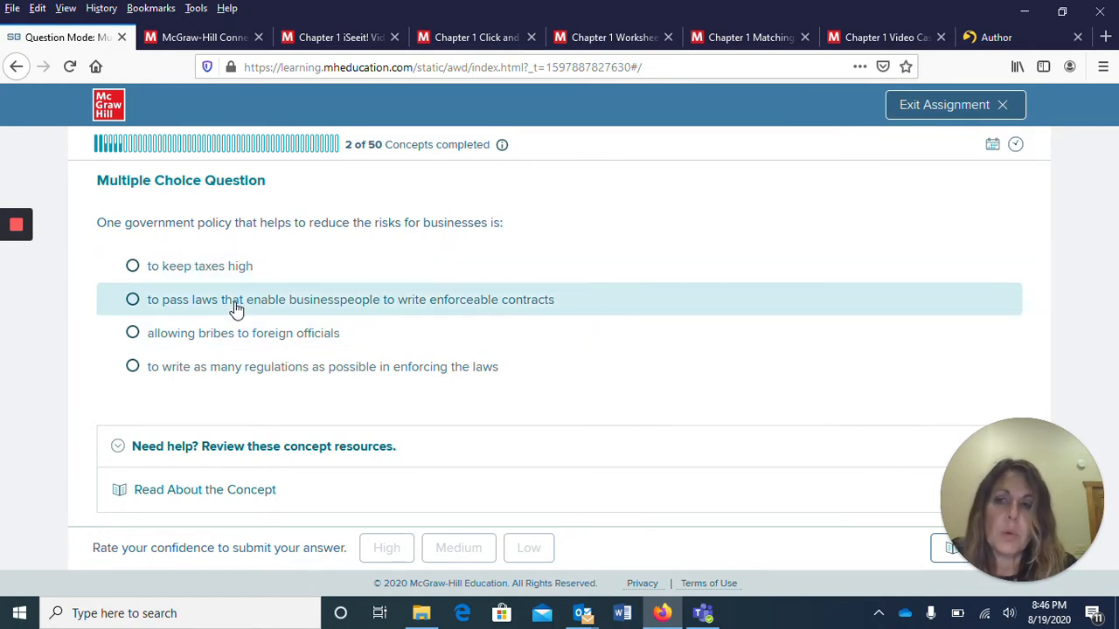
Step: Answer the government policy question with "to pass laws that enable businesspeople to write enforceable contracts" at low confidence and advance to the next question
click(236, 309)
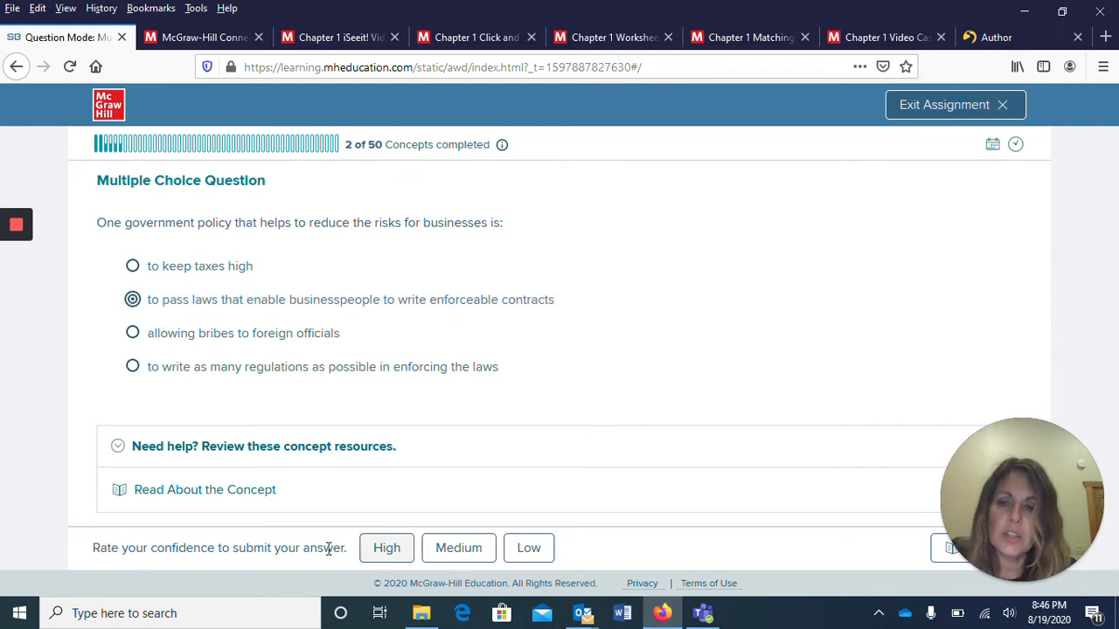
click(547, 548)
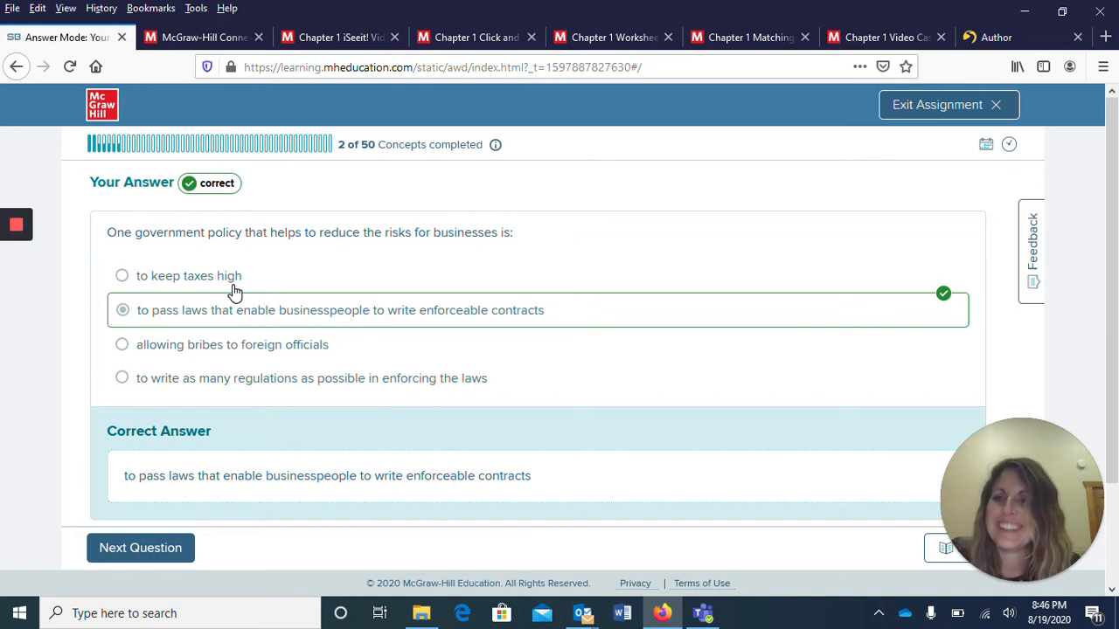
click(149, 548)
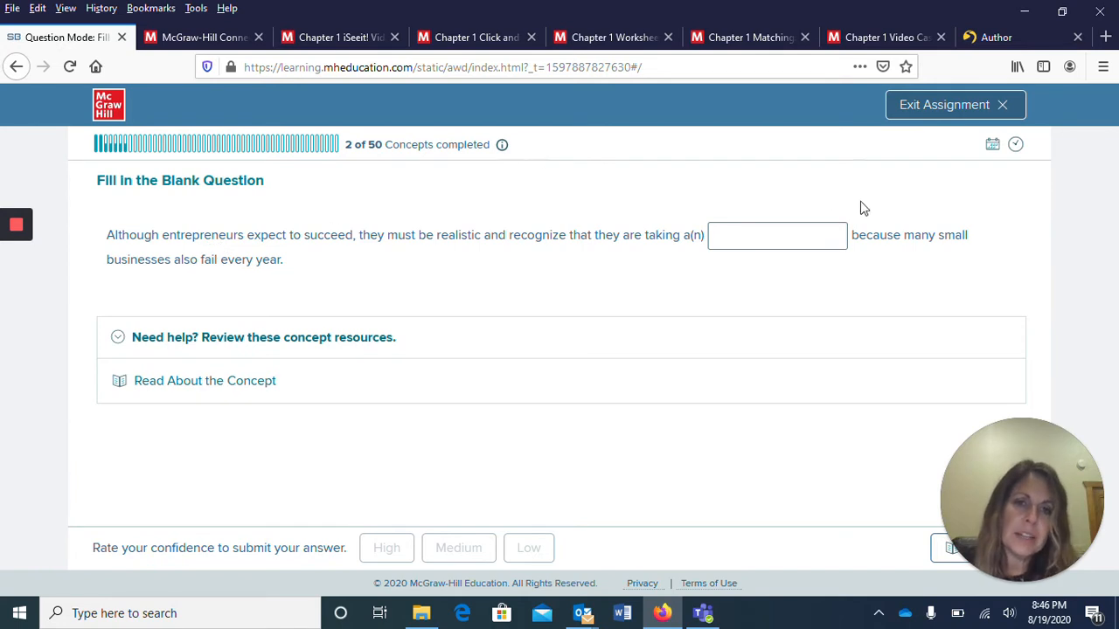
Step: Consult the concept reading for the fill-in-the-blank question, submit "risk" with high confidence, and advance to the next question
click(176, 385)
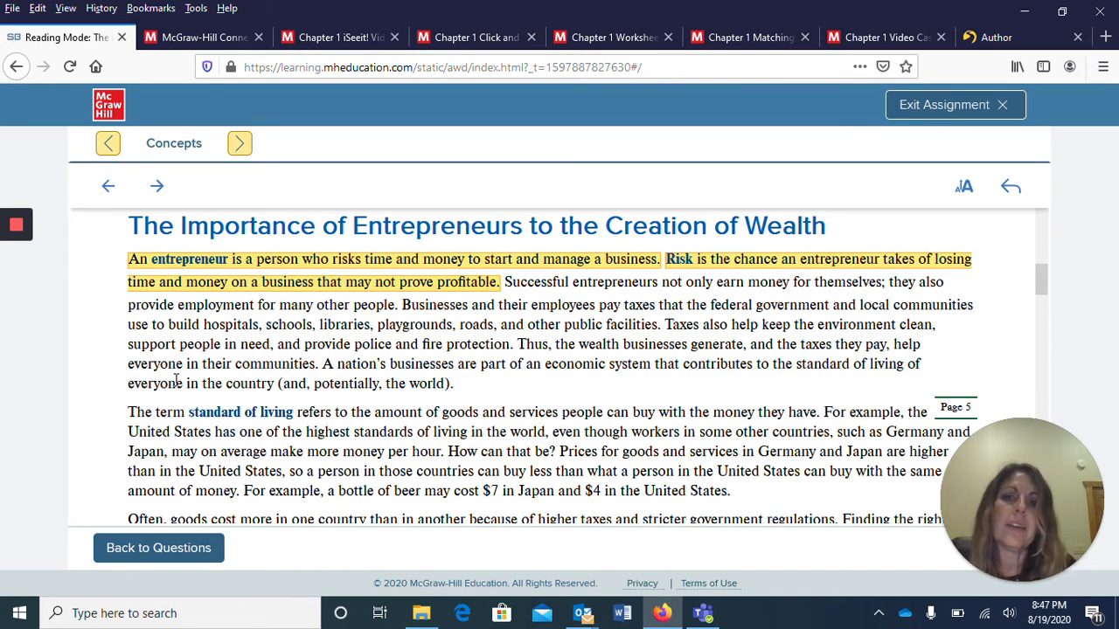
click(174, 545)
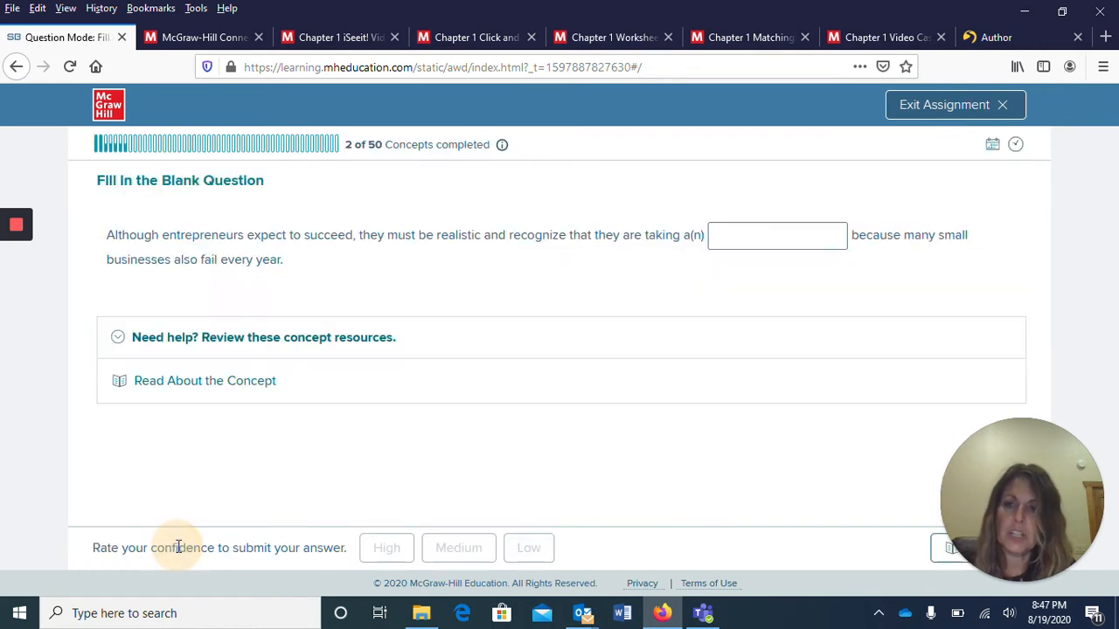
click(743, 234)
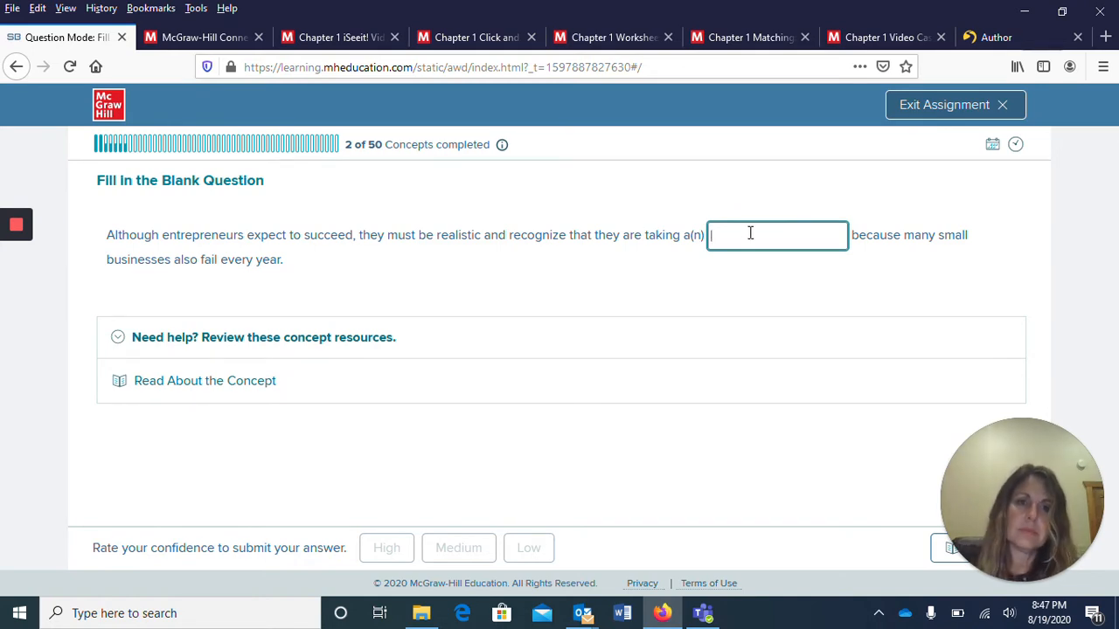
text(risk)
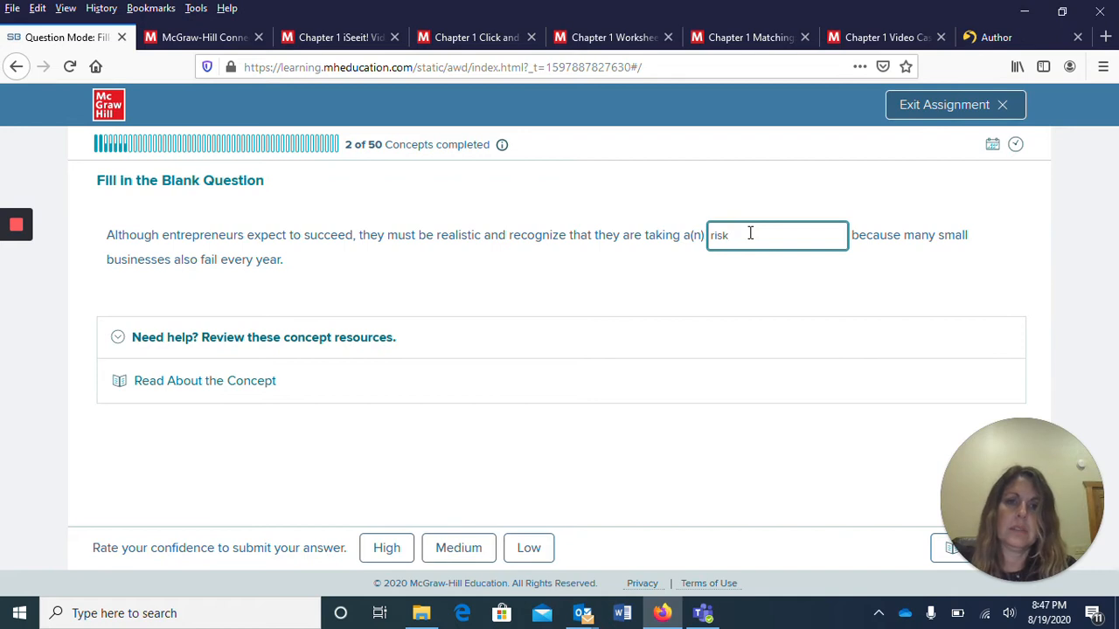
click(386, 548)
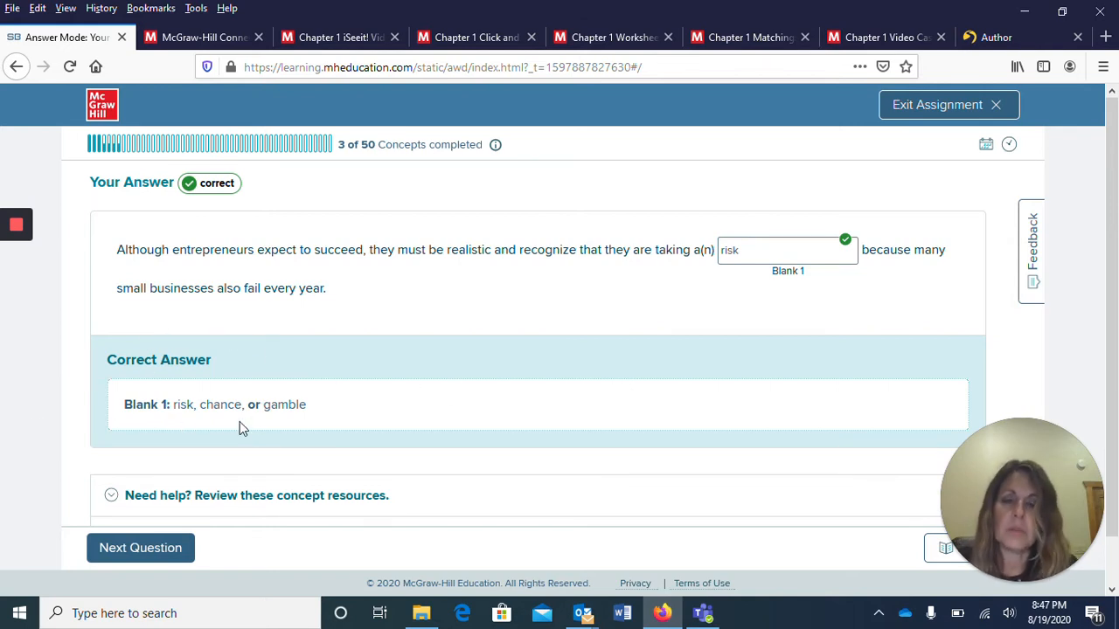
click(130, 551)
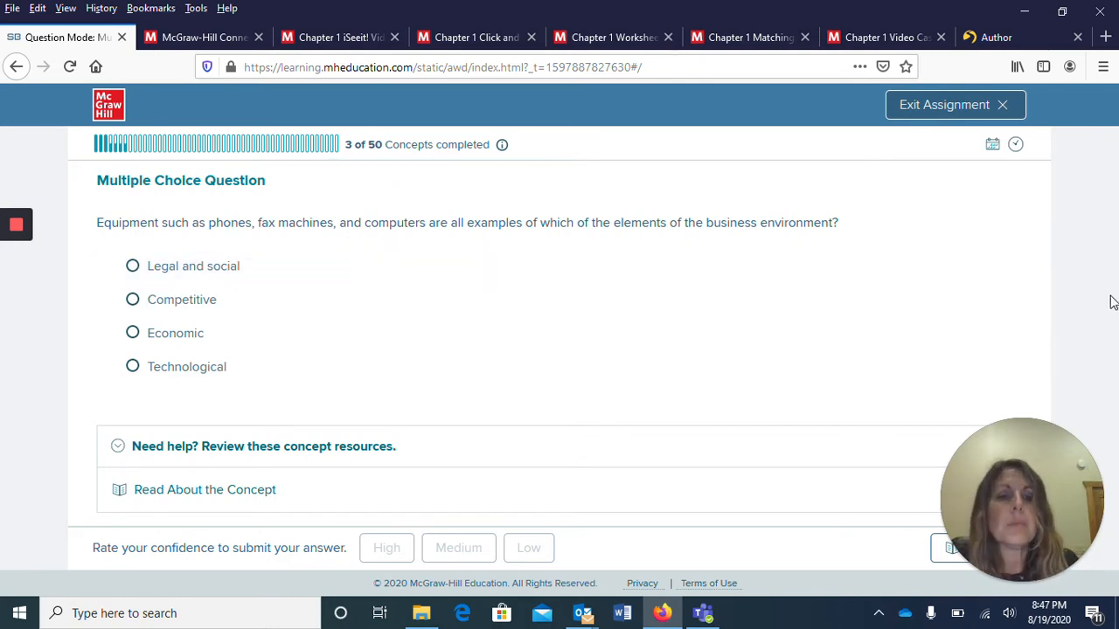
Step: Exit the SmartBook assignment and return to the Chapter 1 folder in Blackboard
click(925, 106)
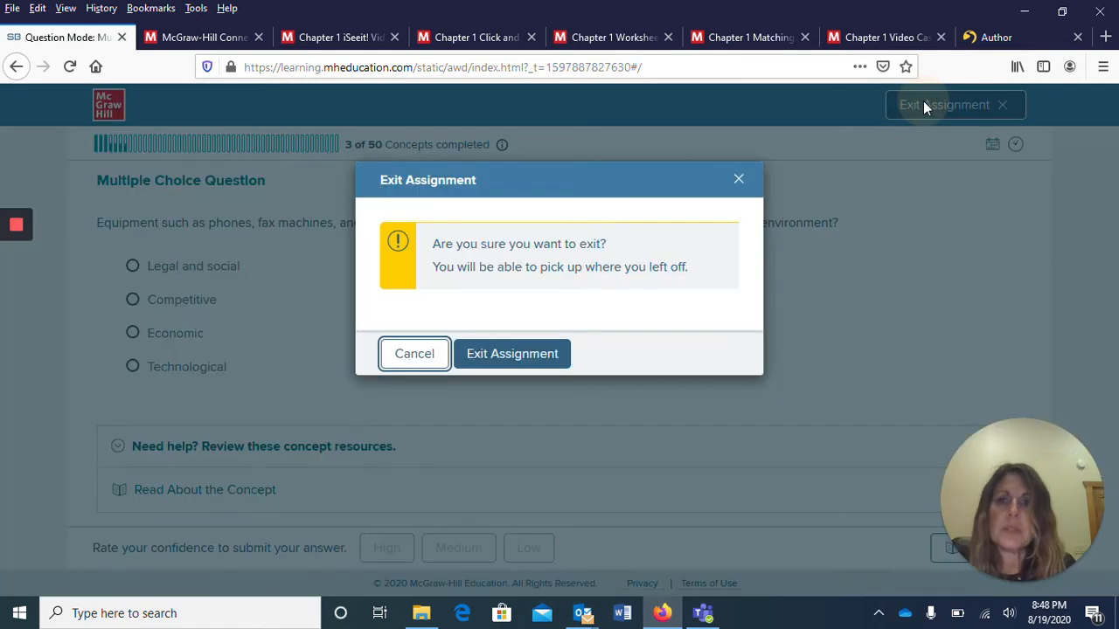
click(528, 356)
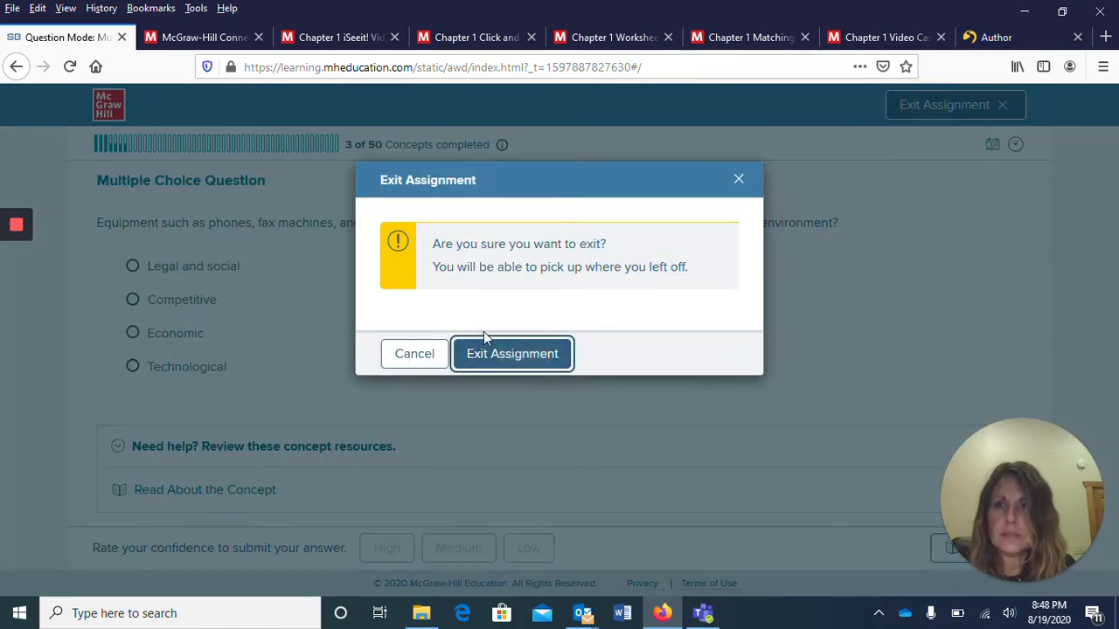
click(489, 355)
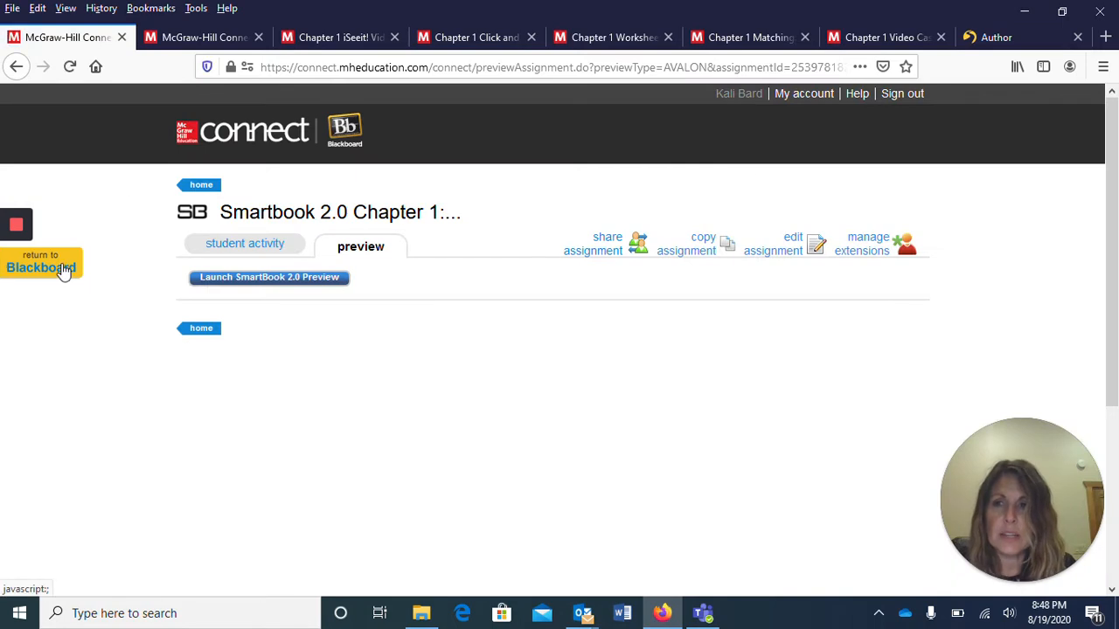
click(62, 264)
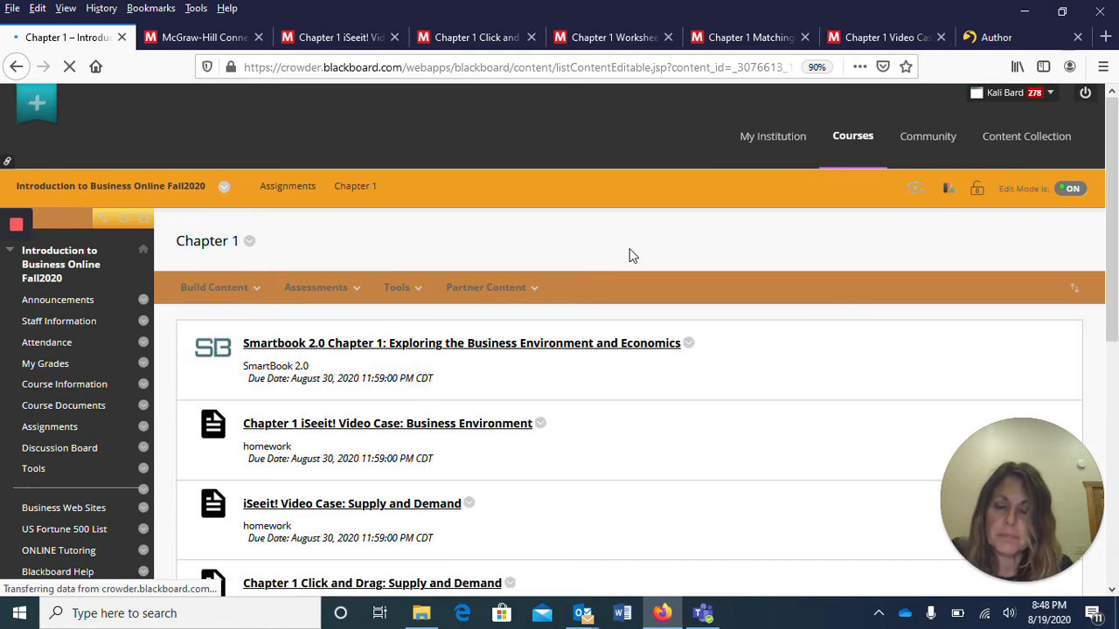
Step: Look through the list of homework assignments in the Chapter 1 folder
click(488, 287)
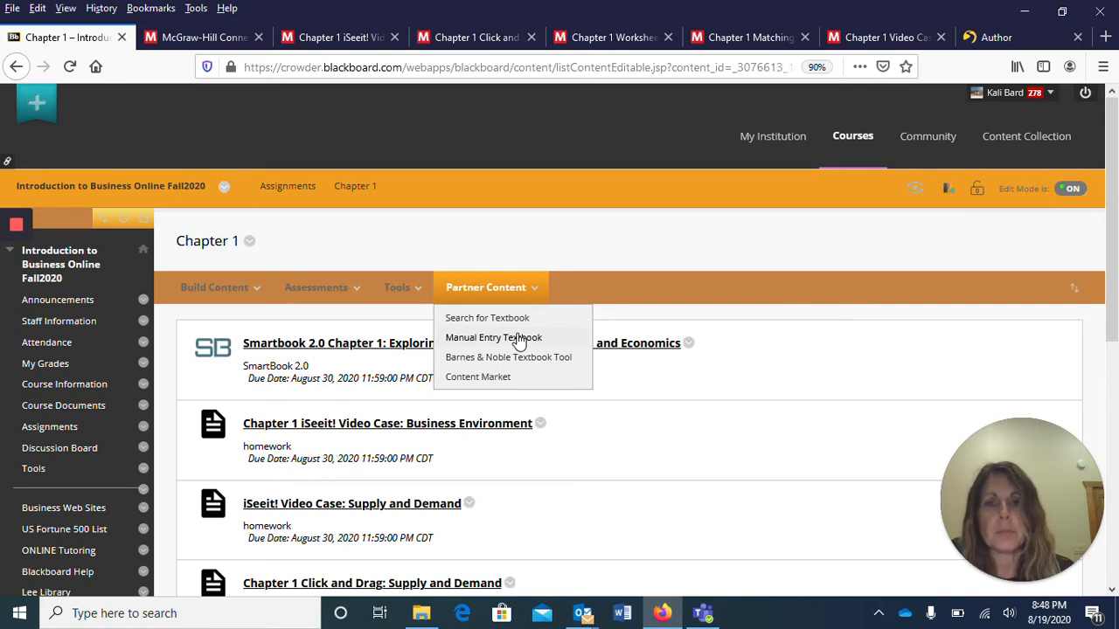
scroll(638, 301, down, 2)
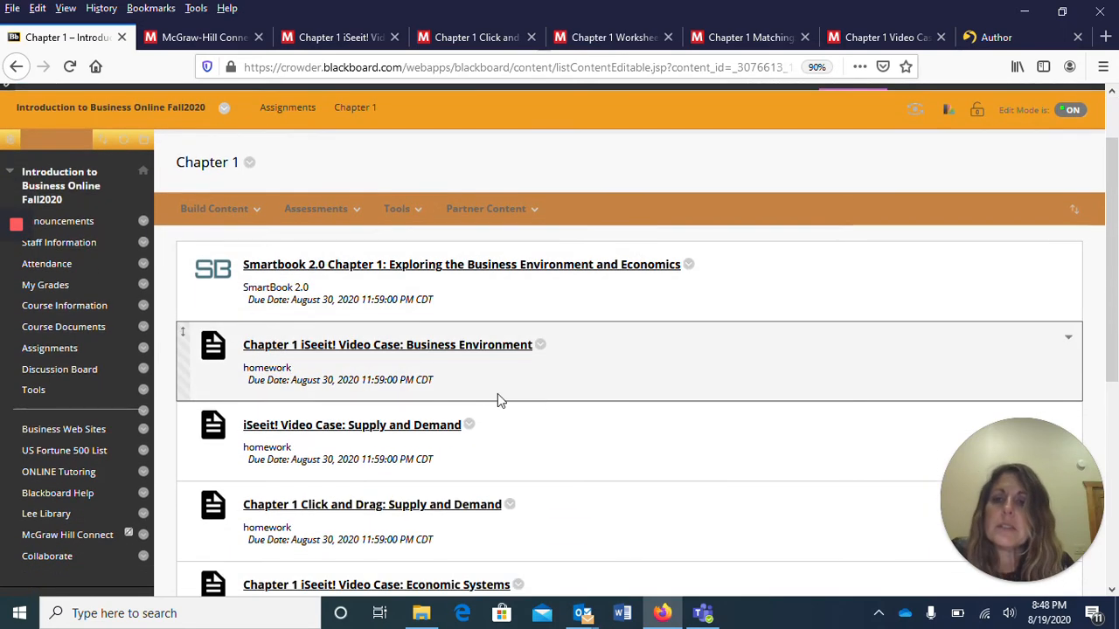
scroll(589, 405, down, 5)
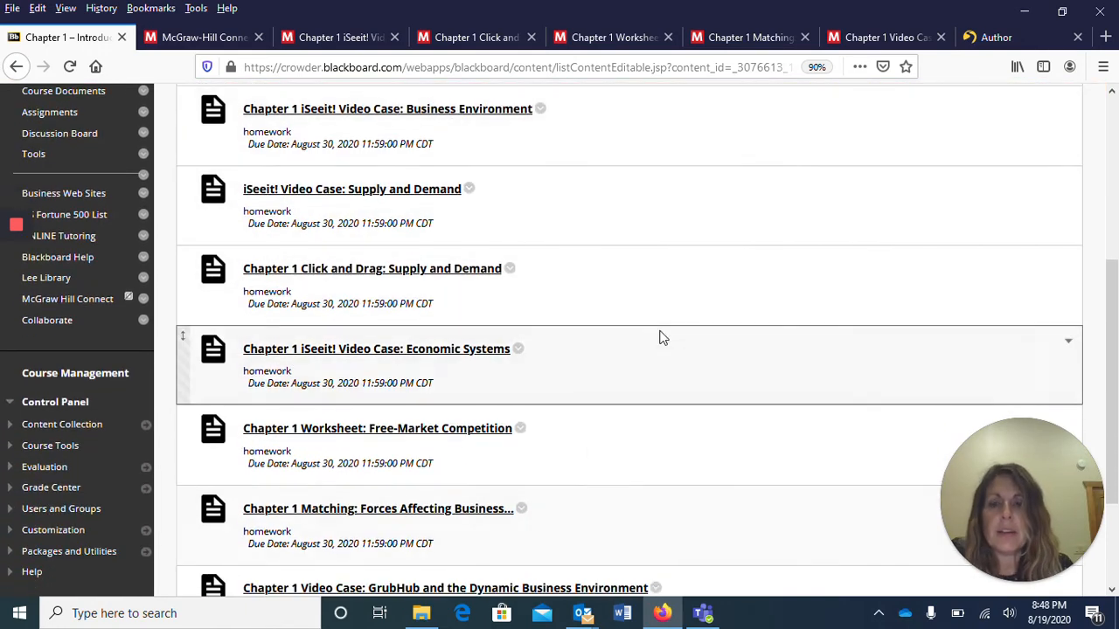
scroll(662, 338, down, 2)
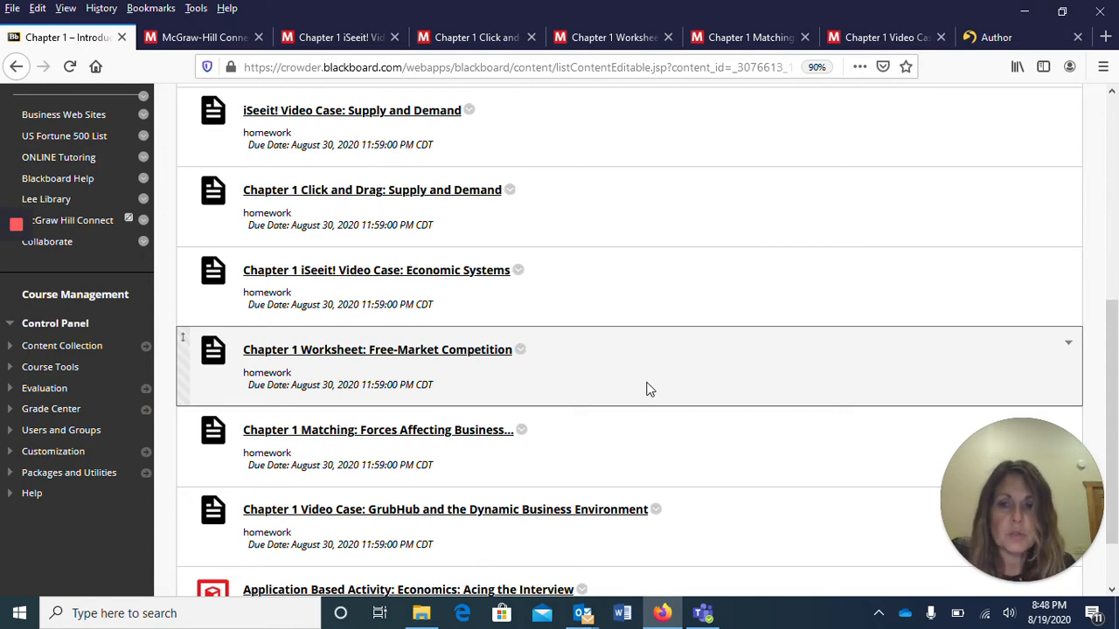
scroll(647, 389, up, 5)
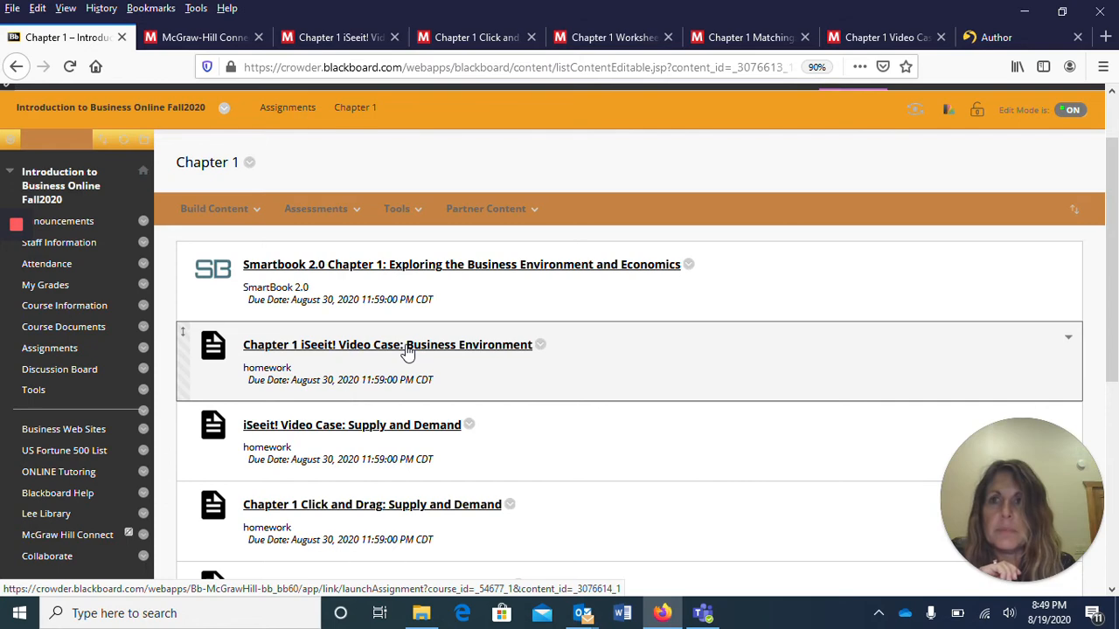
Step: Switch to the student view of the Chapter 1 iSeeit! Video Case: Business Environment, start its video and pause it
click(337, 38)
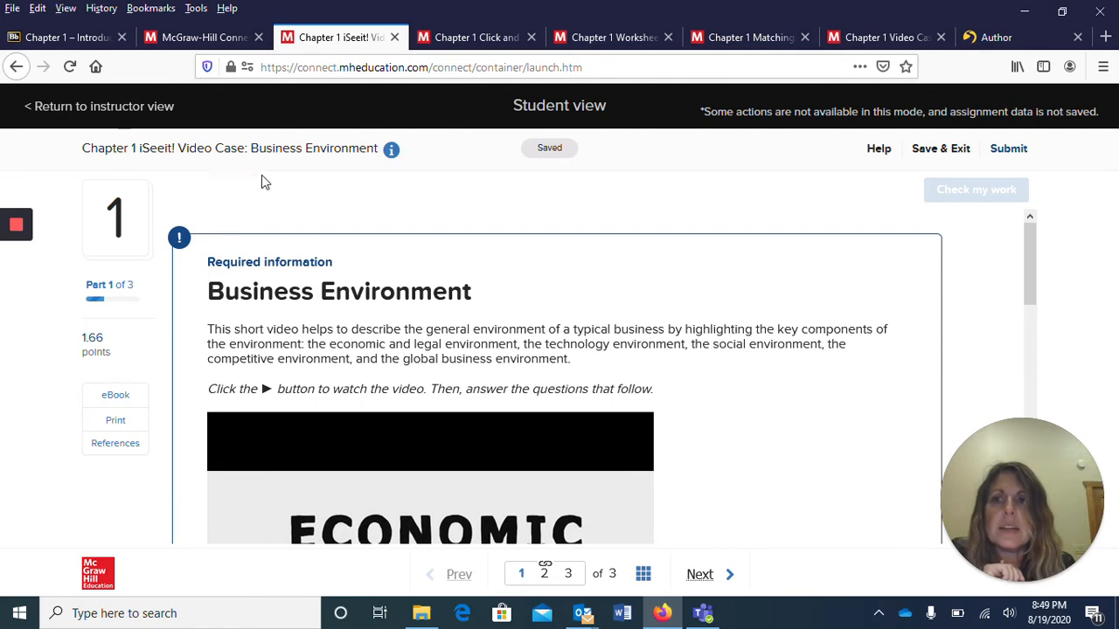
scroll(699, 341, down, 2)
scroll(738, 360, up, 2)
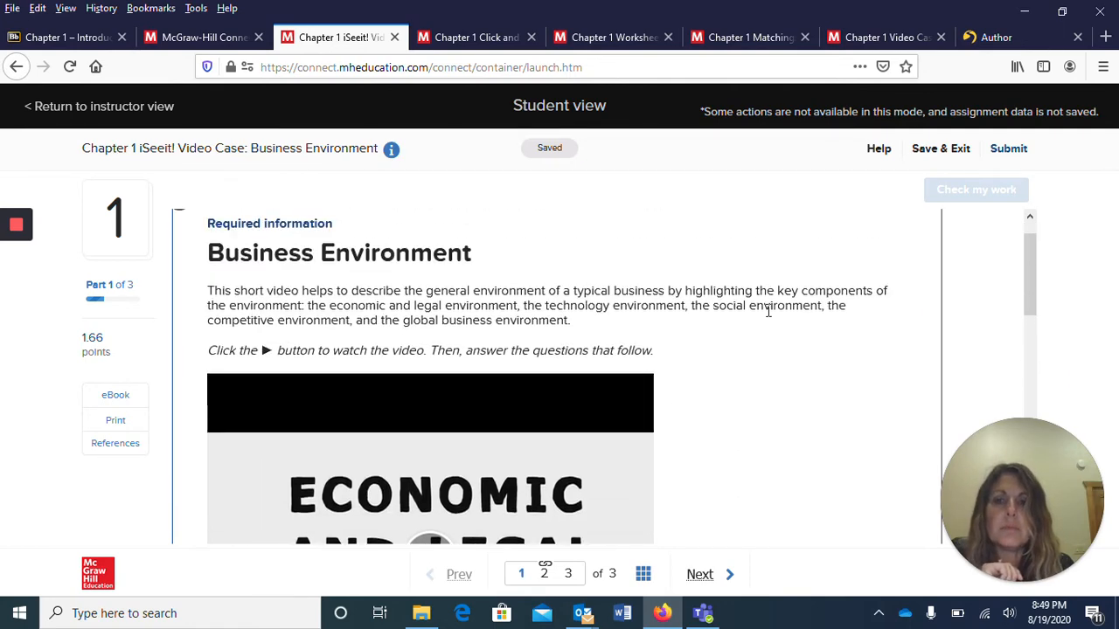
scroll(737, 412, down, 3)
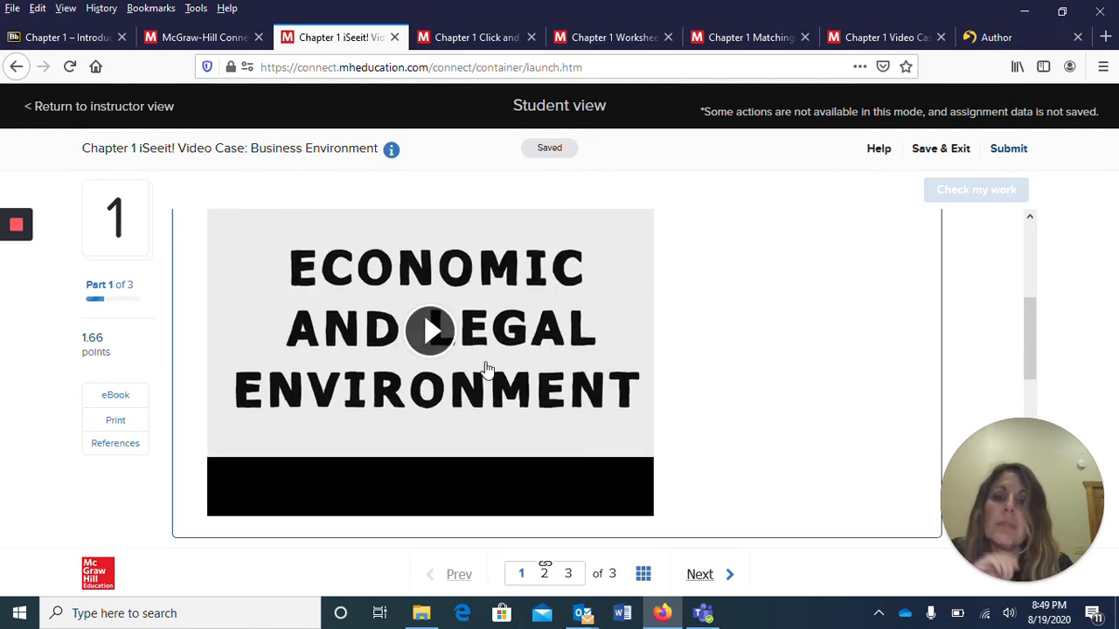
click(428, 334)
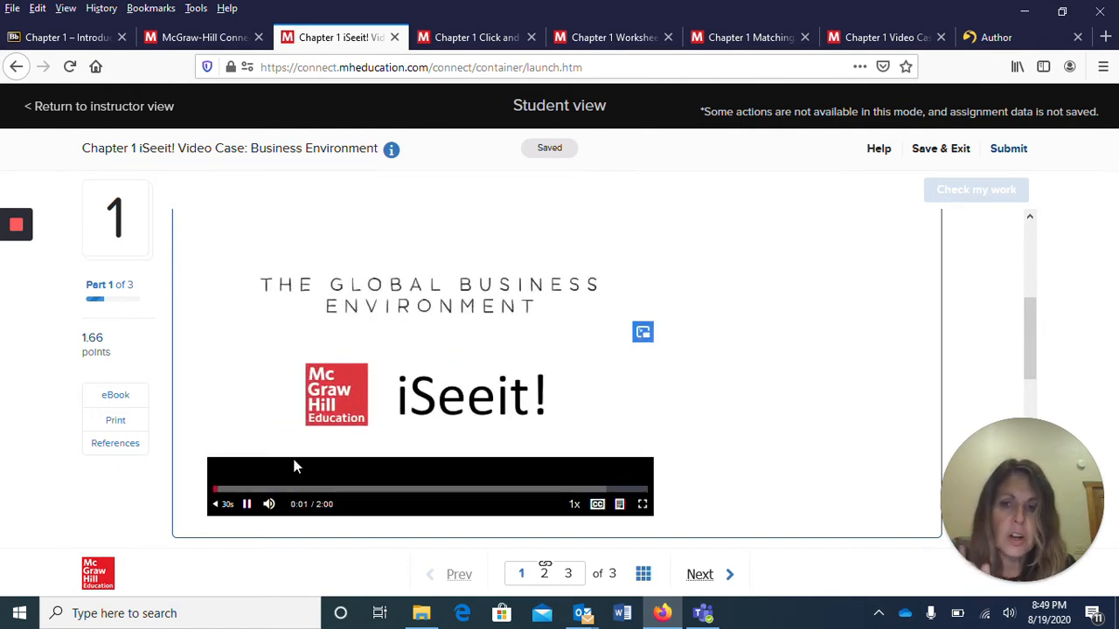
click(246, 503)
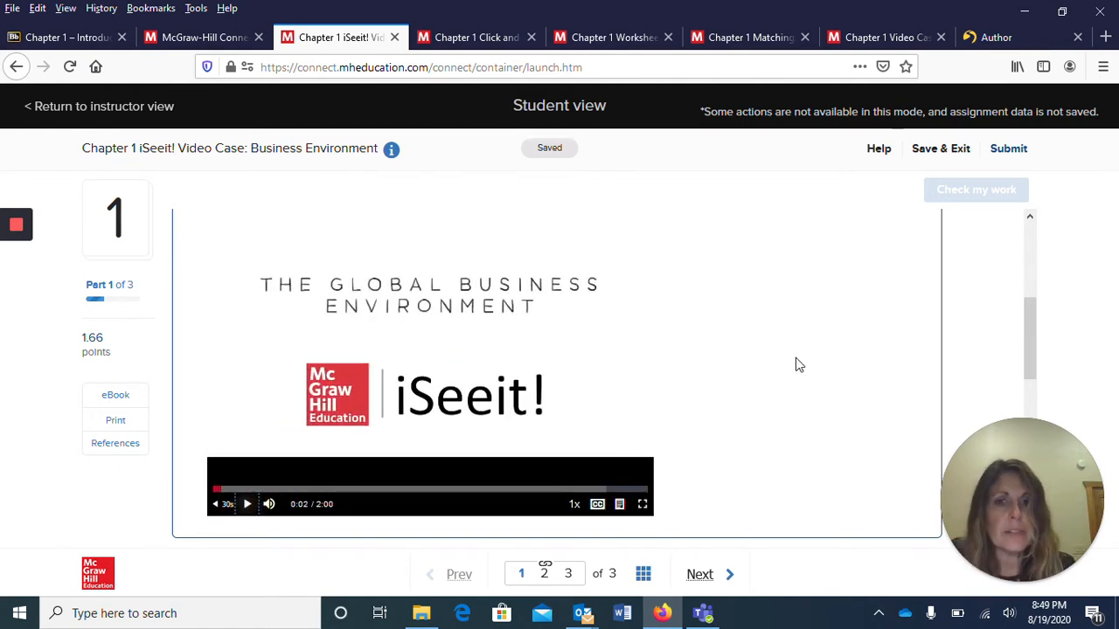
Step: Answer the multiple-choice question about the technology environment with "social engineering" and check the work
scroll(722, 336, down, 3)
scroll(757, 408, down, 2)
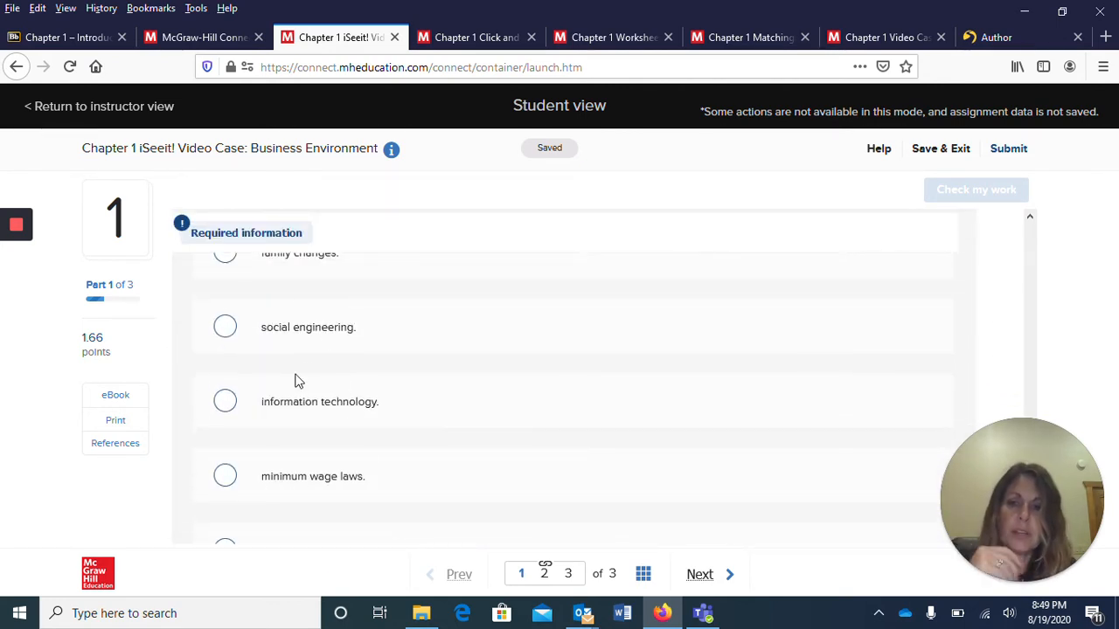
scroll(339, 396, up, 1)
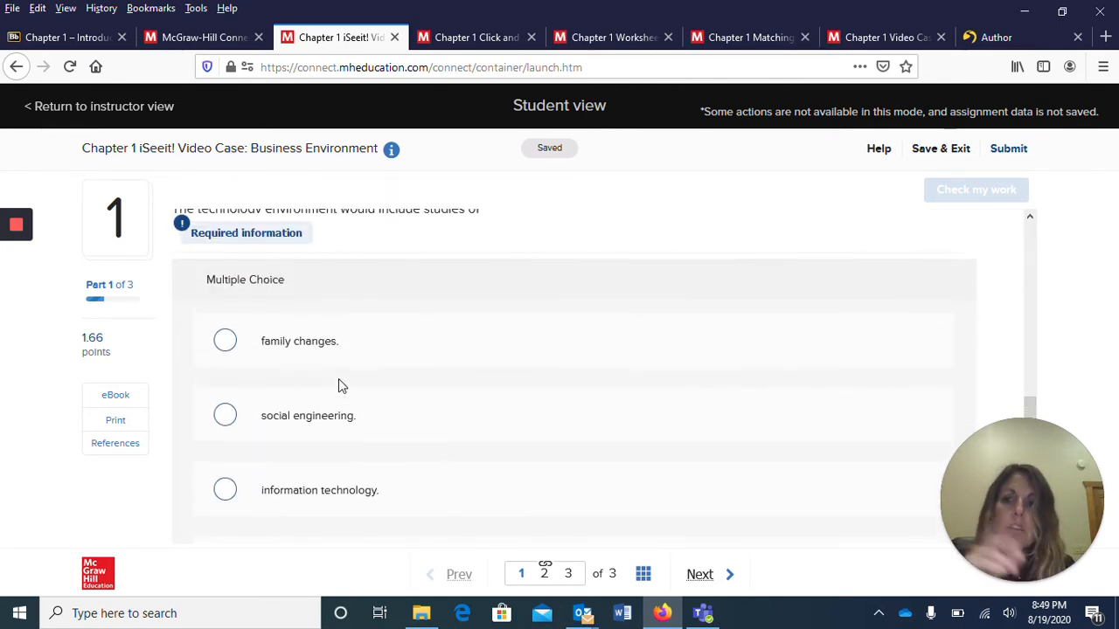
click(299, 424)
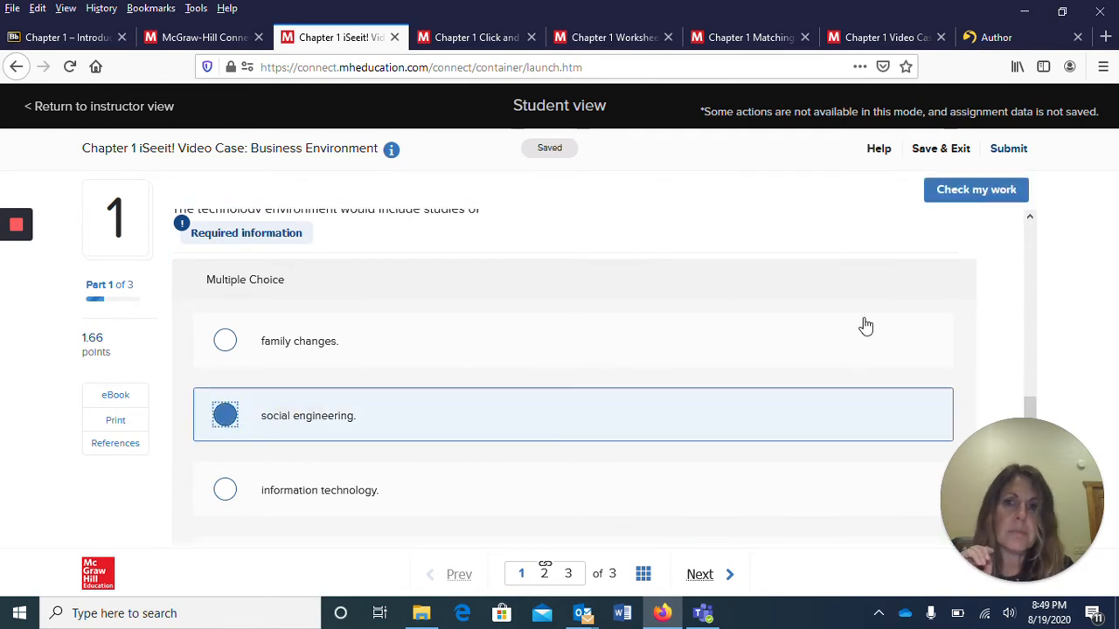
click(973, 192)
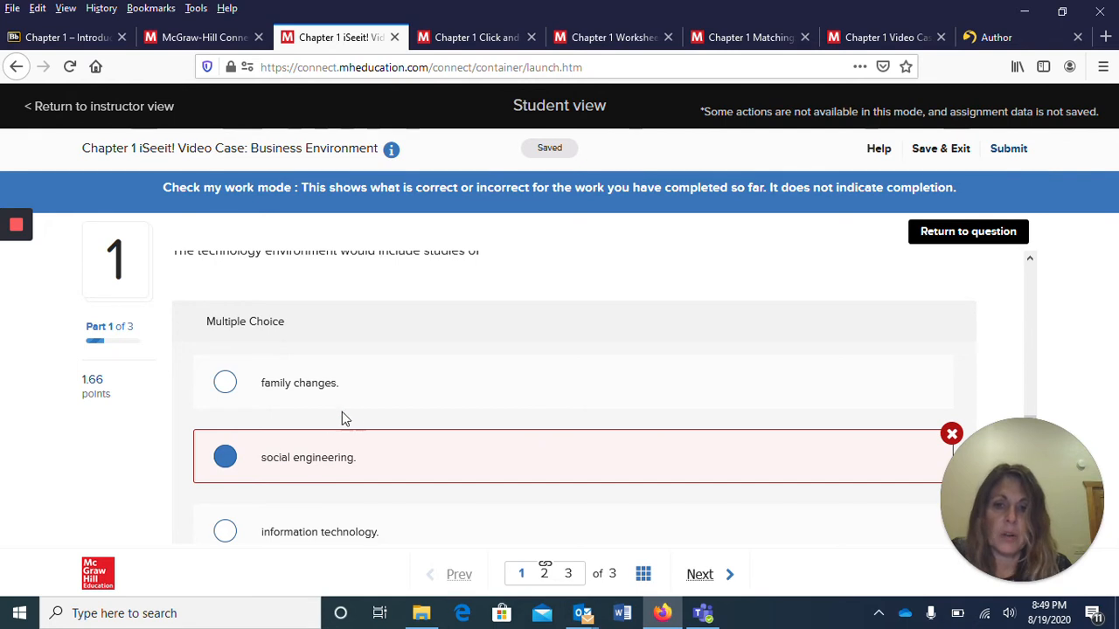
click(259, 385)
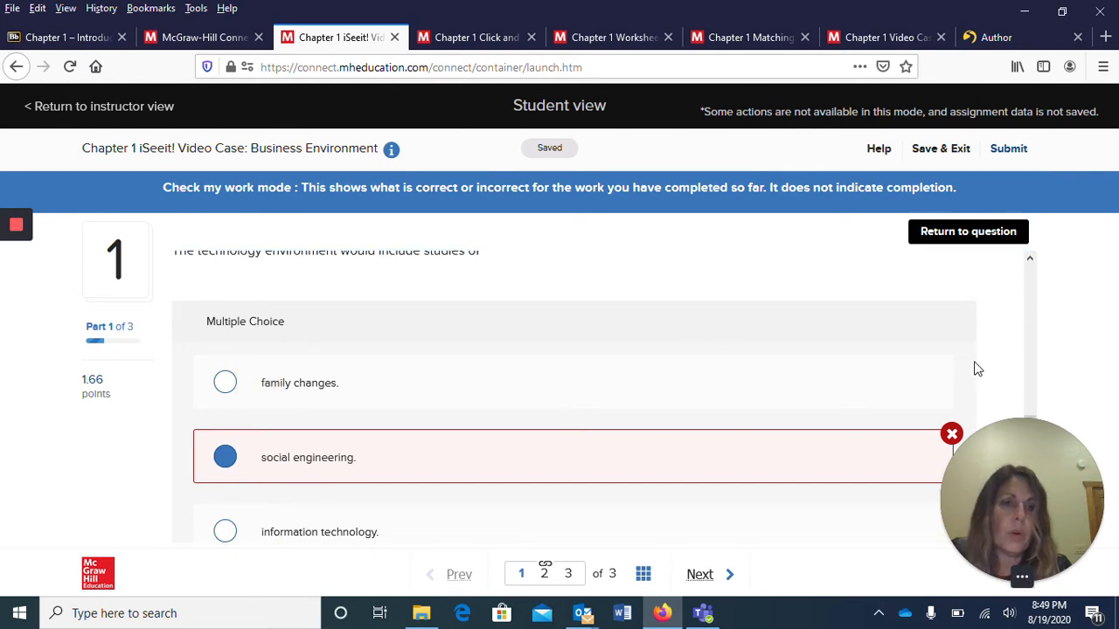
Step: Return to the question, change the answer to "information technology", check the work again, and advance to part 2
click(957, 238)
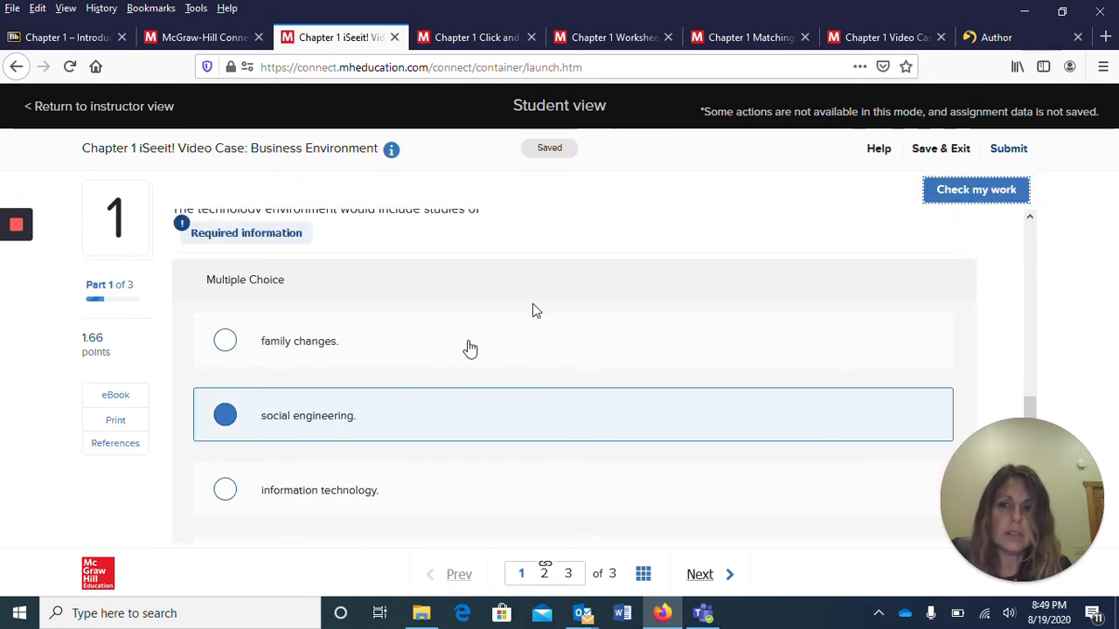
click(306, 495)
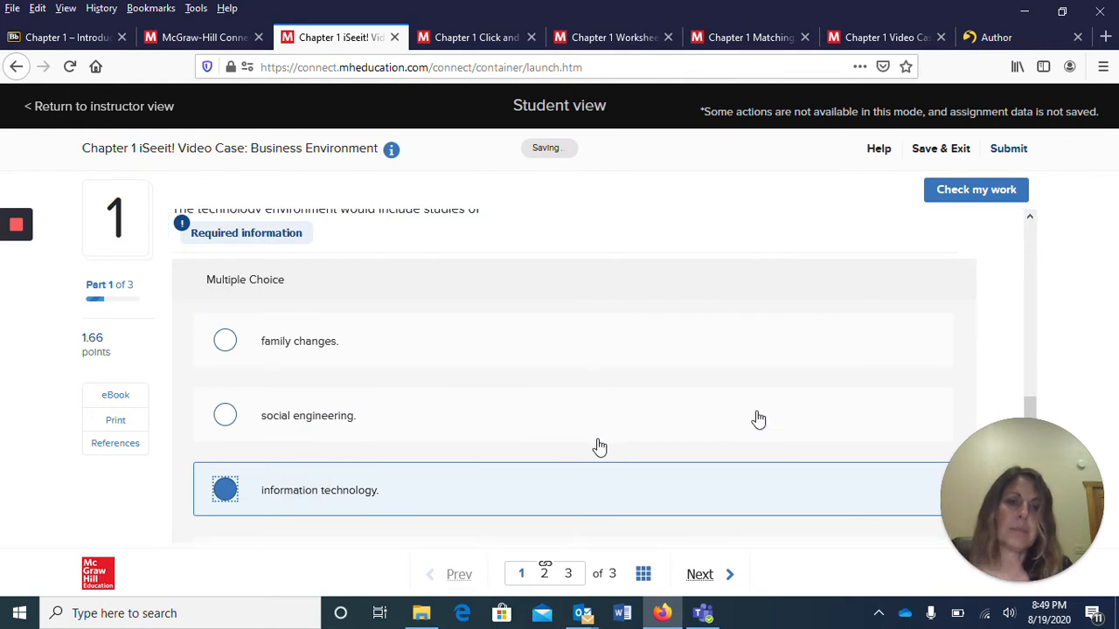
click(1012, 193)
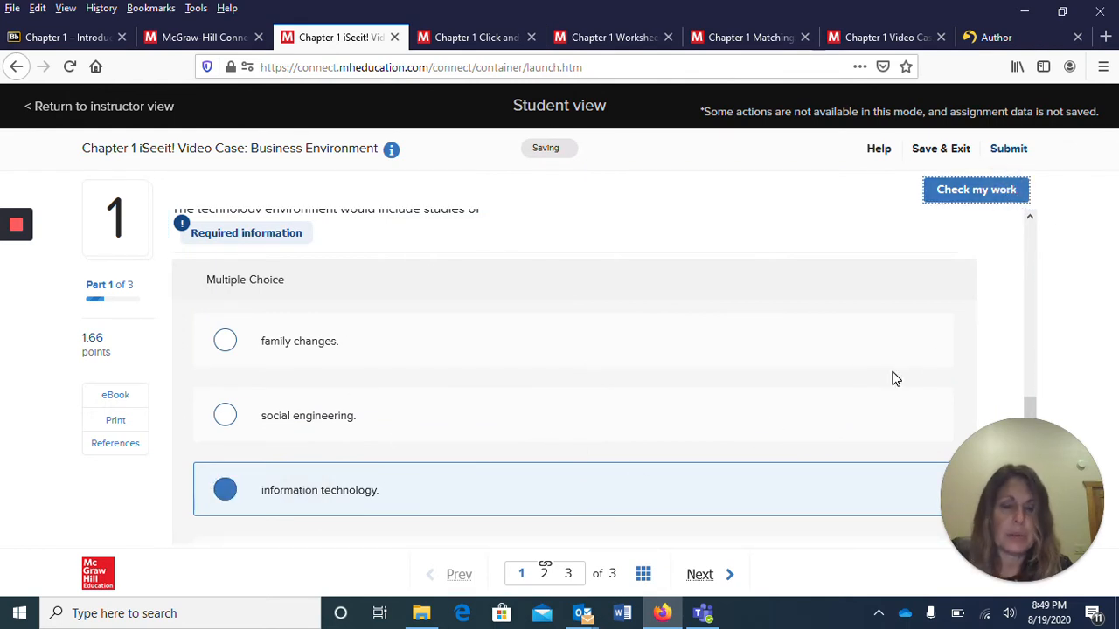
click(986, 192)
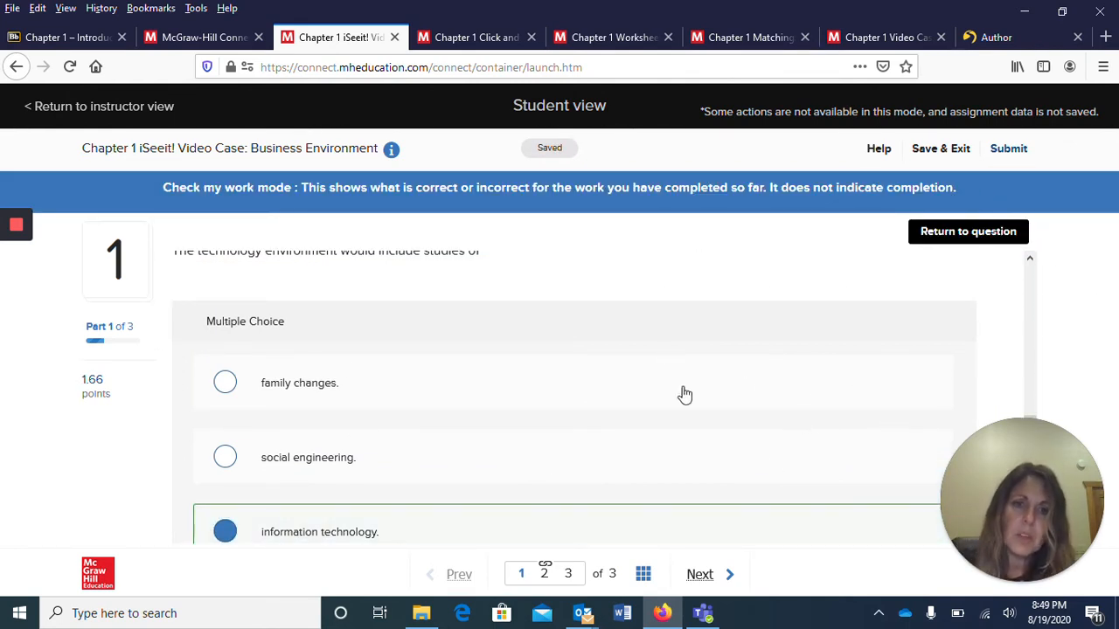
scroll(690, 397, down, 4)
scroll(732, 405, up, 2)
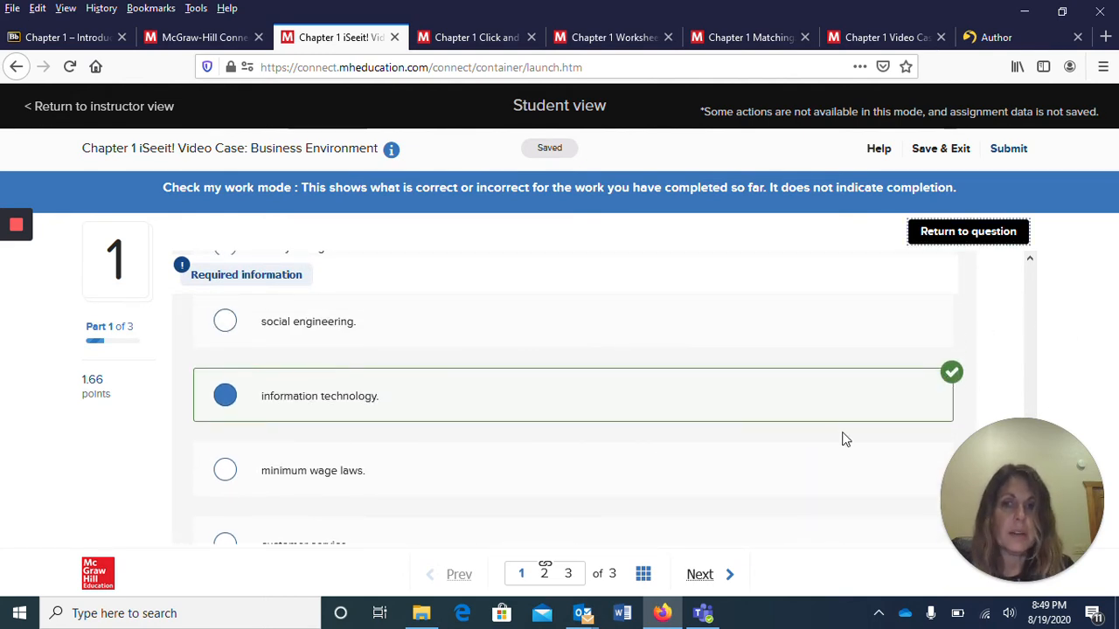
scroll(732, 452, down, 2)
click(698, 572)
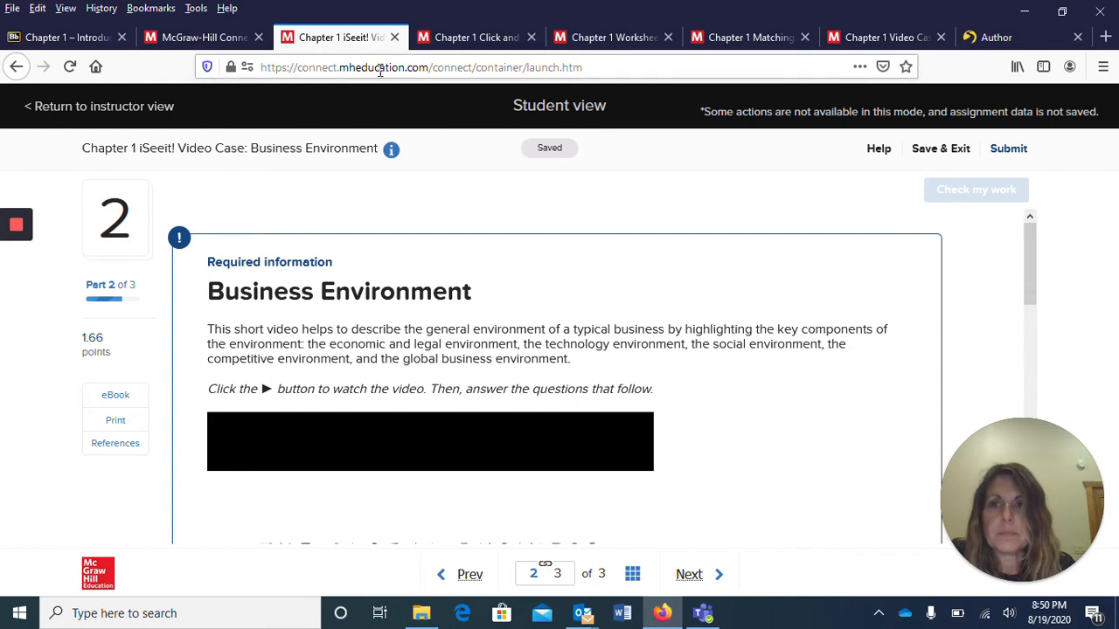
Step: Close the Business Environment video case and return to the Chapter 1 assignment list in Blackboard
click(394, 37)
click(60, 39)
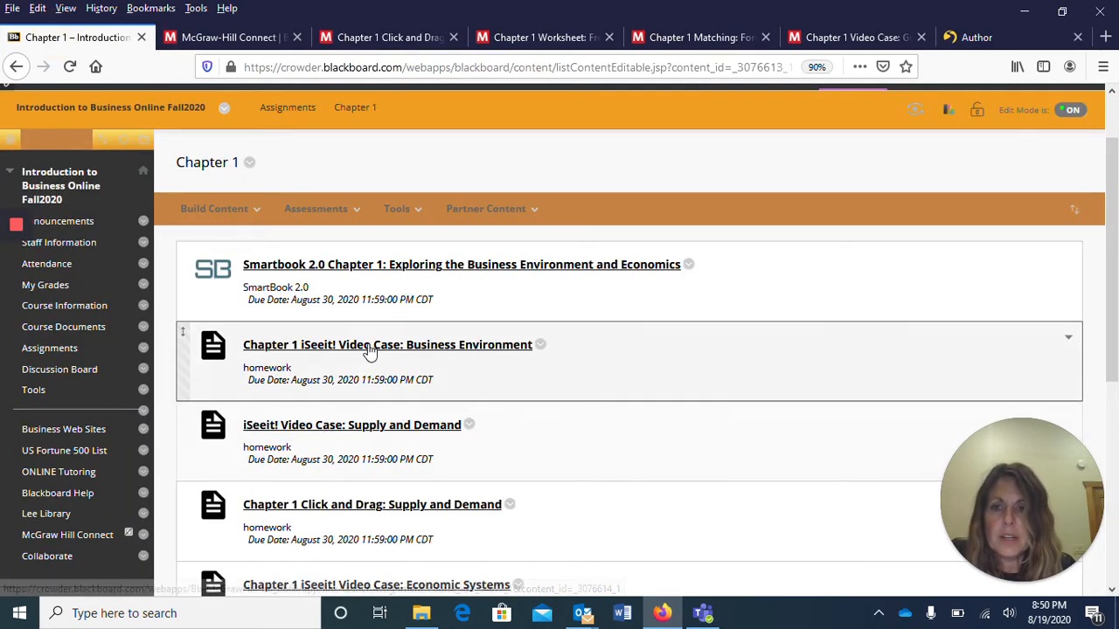
scroll(371, 449, down, 2)
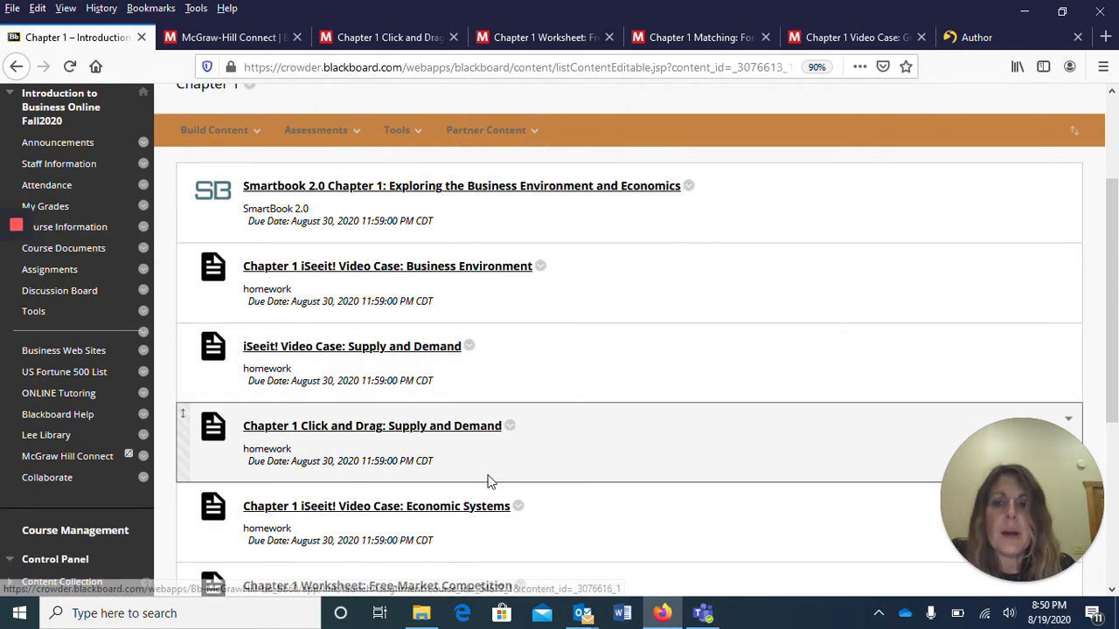
Step: Switch to the Chapter 1 Click and Drag: Supply and Demand assignment and examine its instructions, labels and chart
click(378, 39)
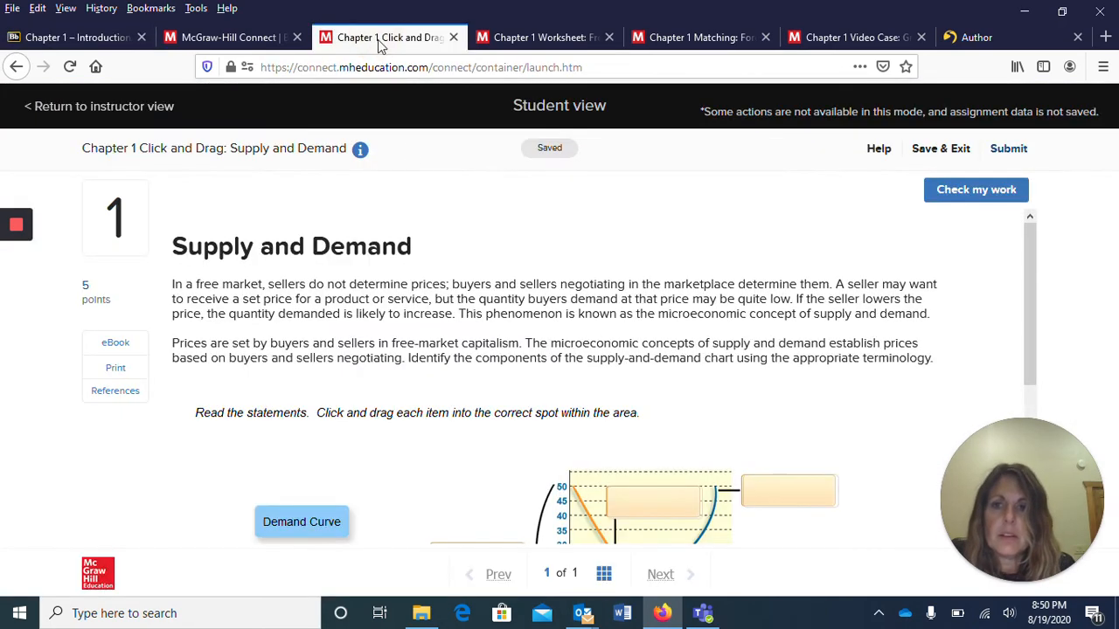
scroll(638, 306, down, 3)
scroll(635, 391, up, 3)
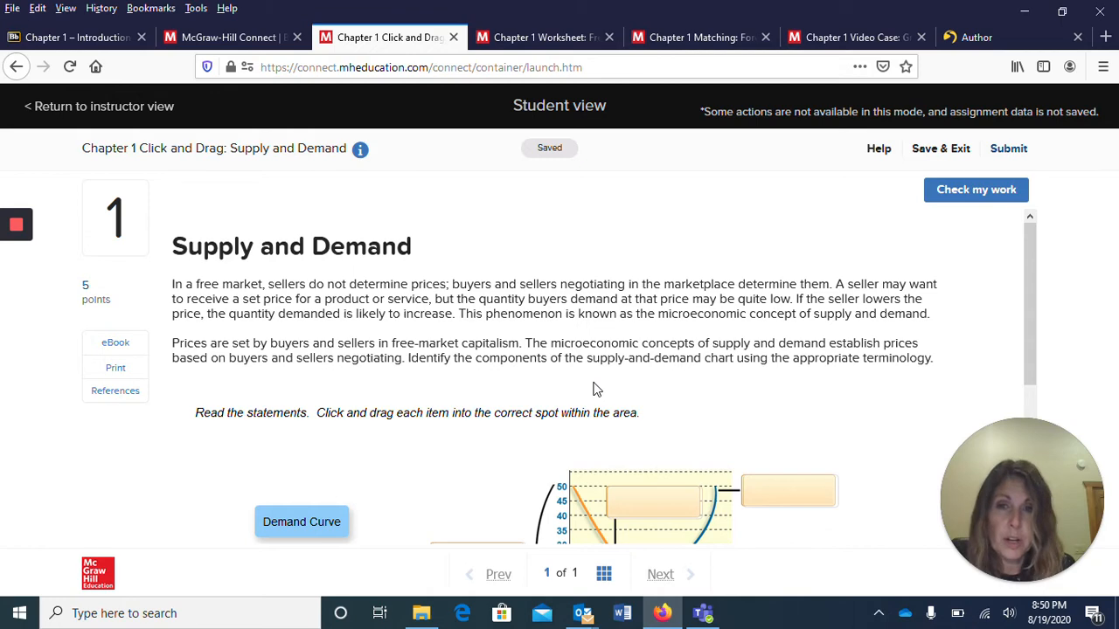
scroll(642, 343, down, 2)
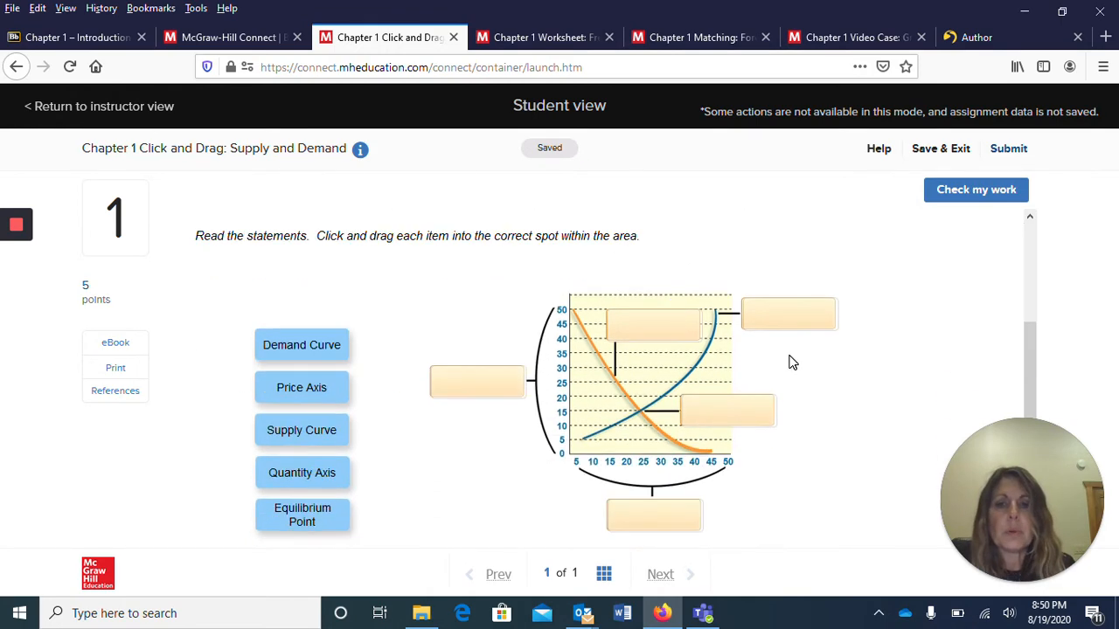
mouse_move(295, 403)
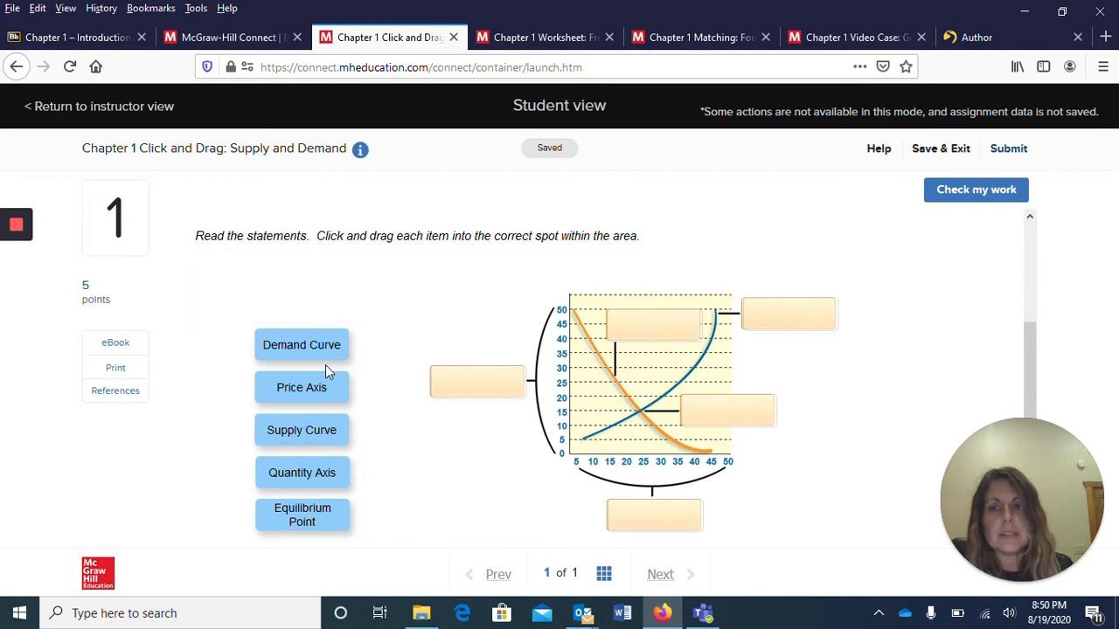
Step: Label the blue curve Demand Curve, orange Supply Curve, vertical axis Price Axis, horizontal axis Quantity Axis, and intersection Equilibrium Point, and check the work
drag(325, 347, 791, 316)
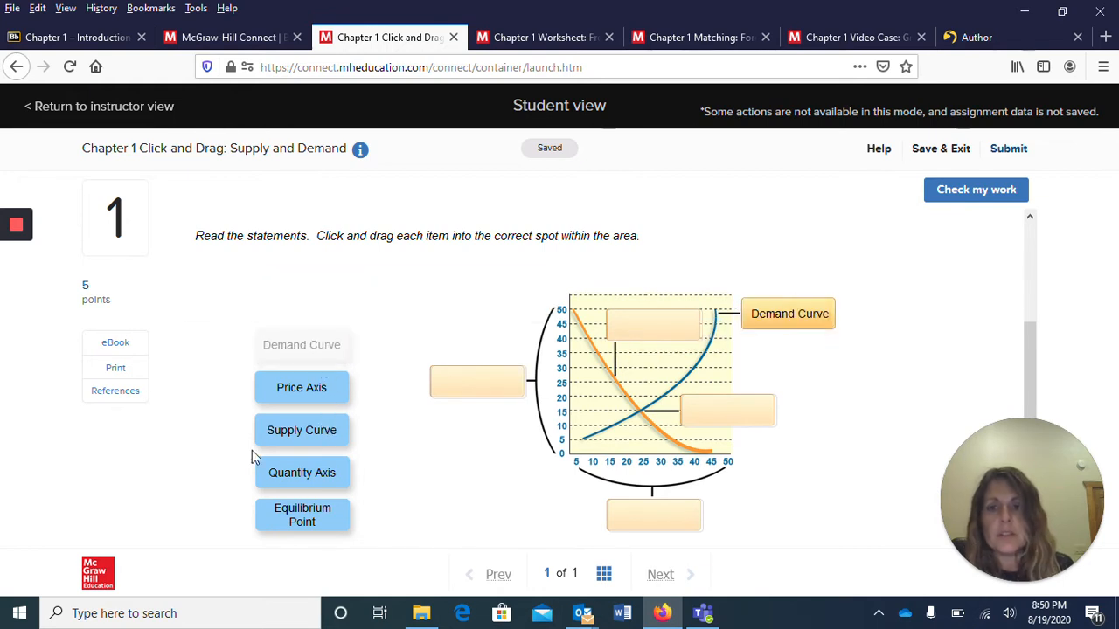
drag(292, 439, 651, 330)
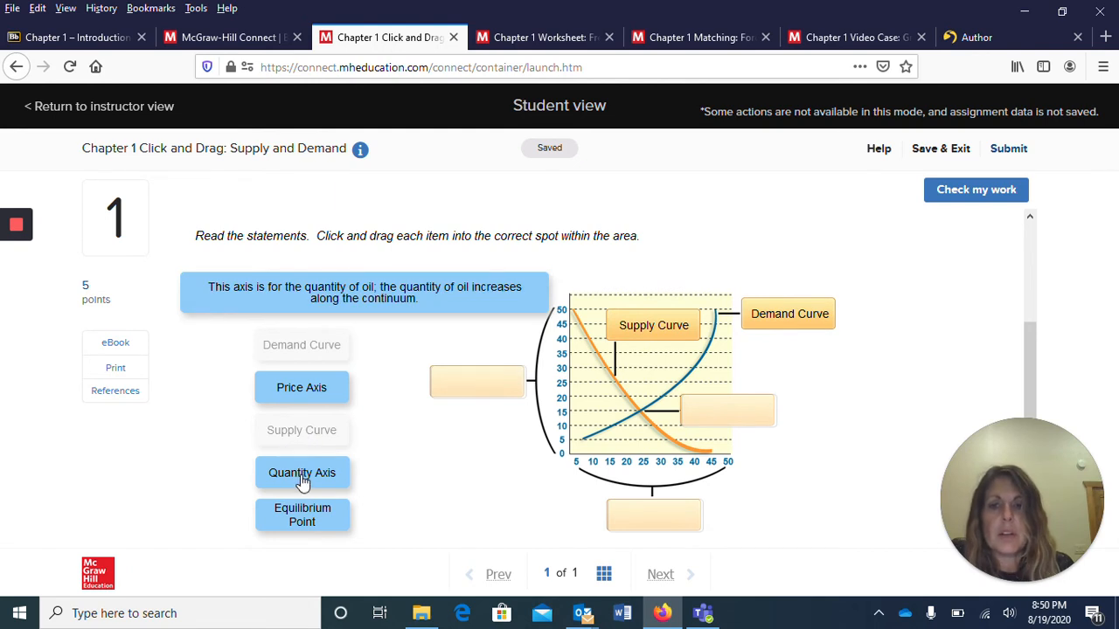
drag(317, 398, 492, 394)
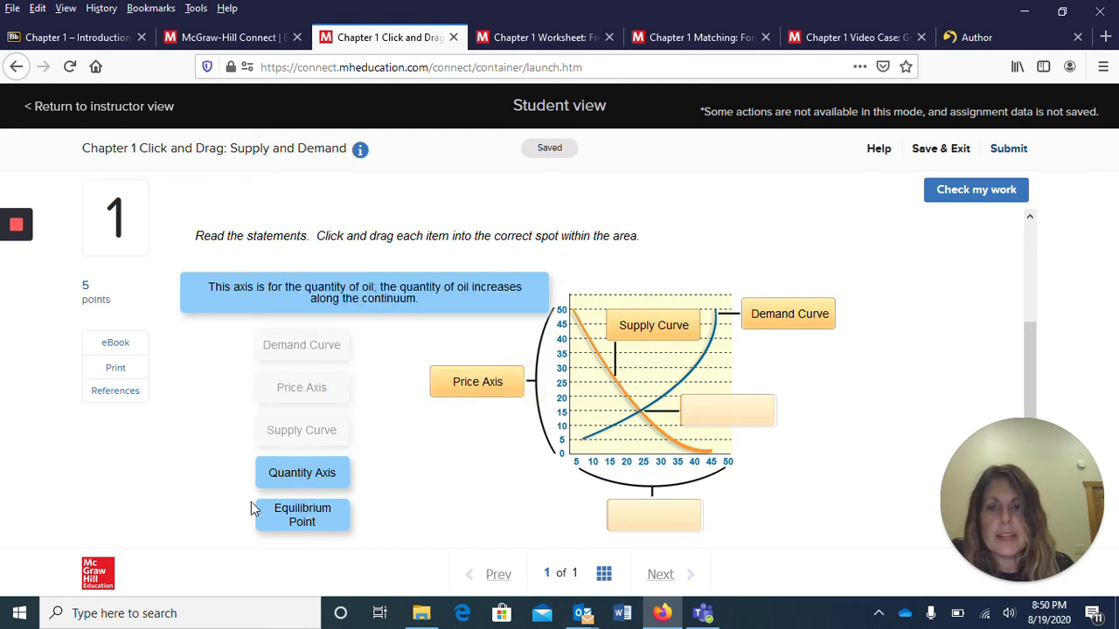
drag(302, 491, 655, 442)
drag(300, 437, 727, 328)
scroll(808, 405, up, 2)
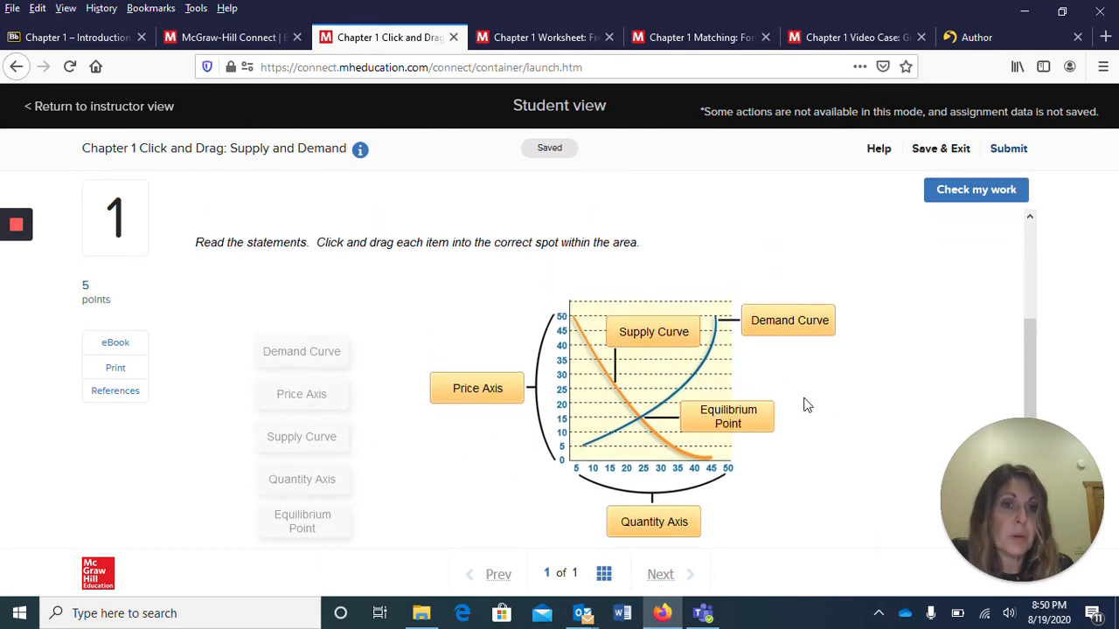
click(957, 191)
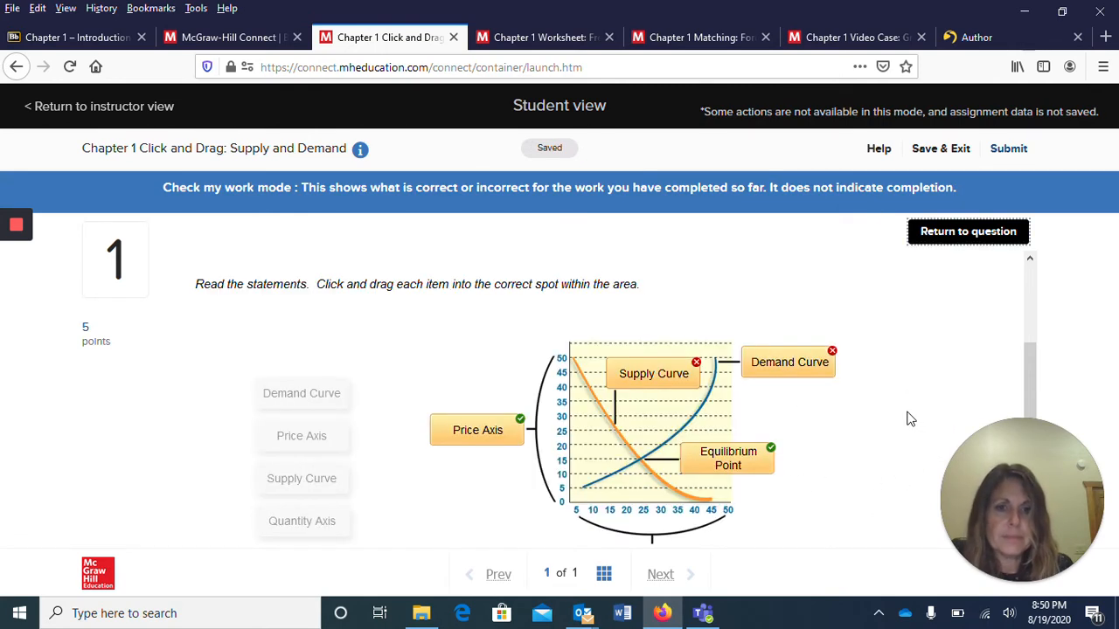
mouse_move(796, 367)
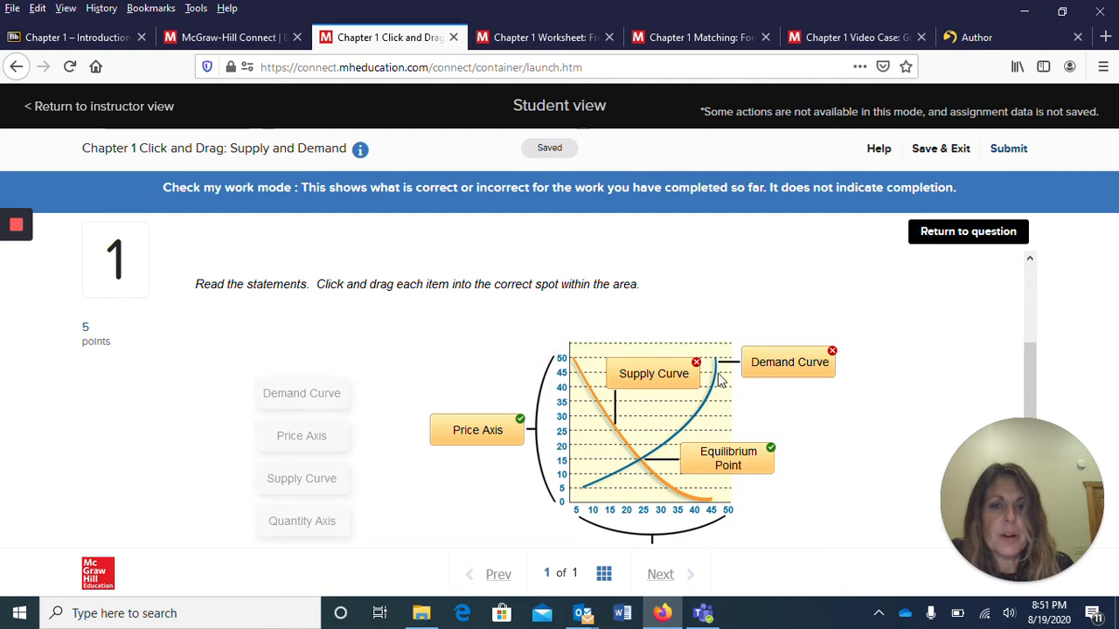
Step: Return to the question, remove the Demand Curve and Supply Curve labels, and place them back on the blue and orange curves respectively
click(983, 233)
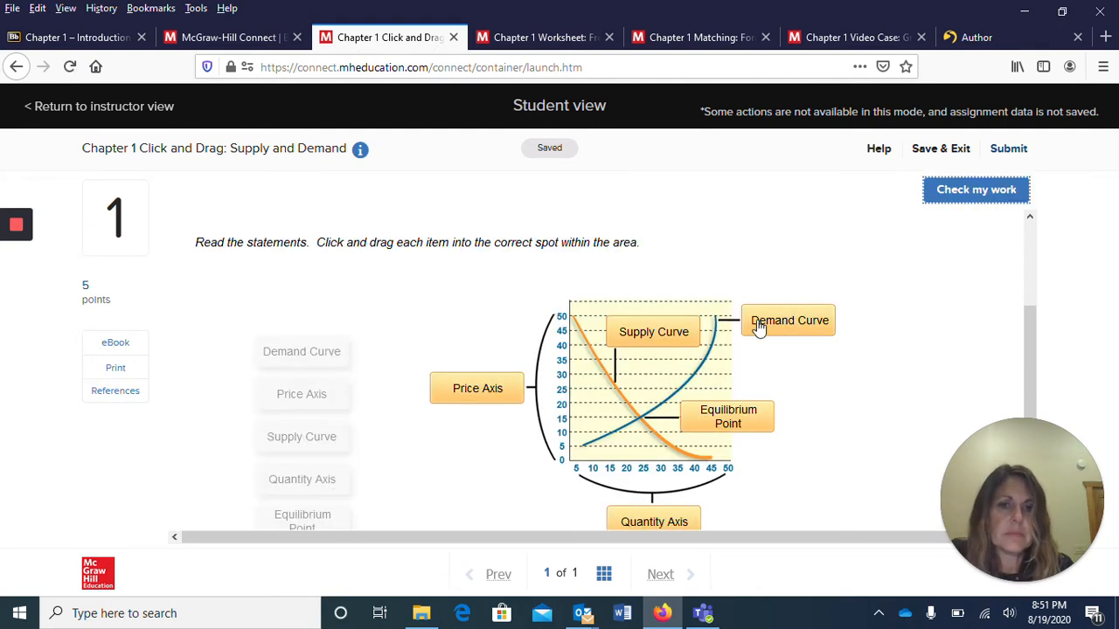
drag(760, 325, 247, 357)
drag(641, 333, 262, 427)
drag(314, 358, 799, 328)
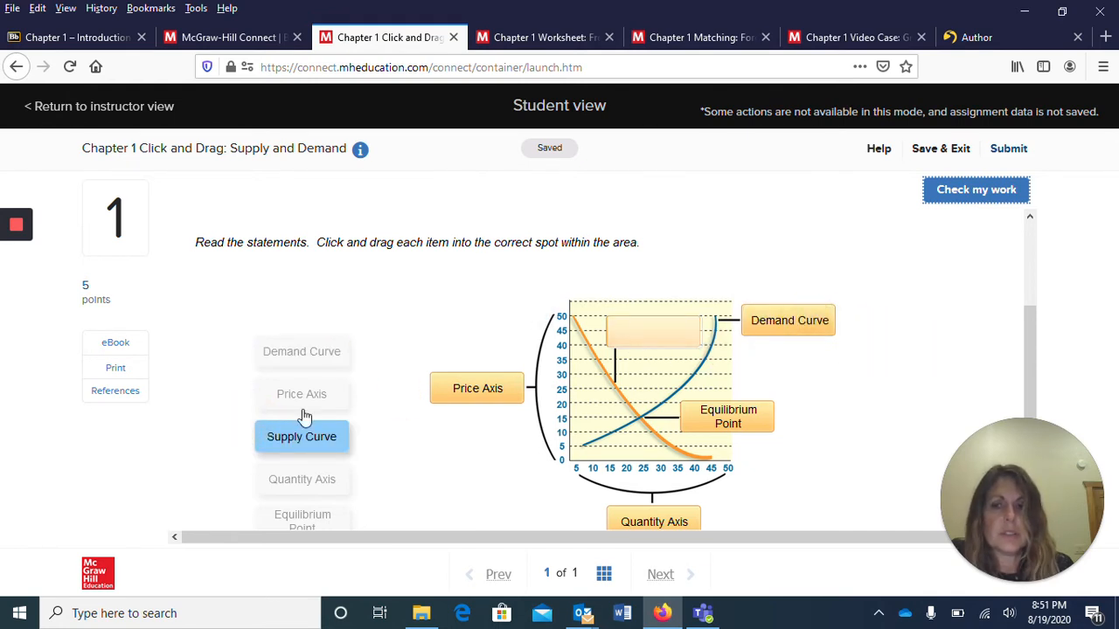
drag(306, 436, 655, 336)
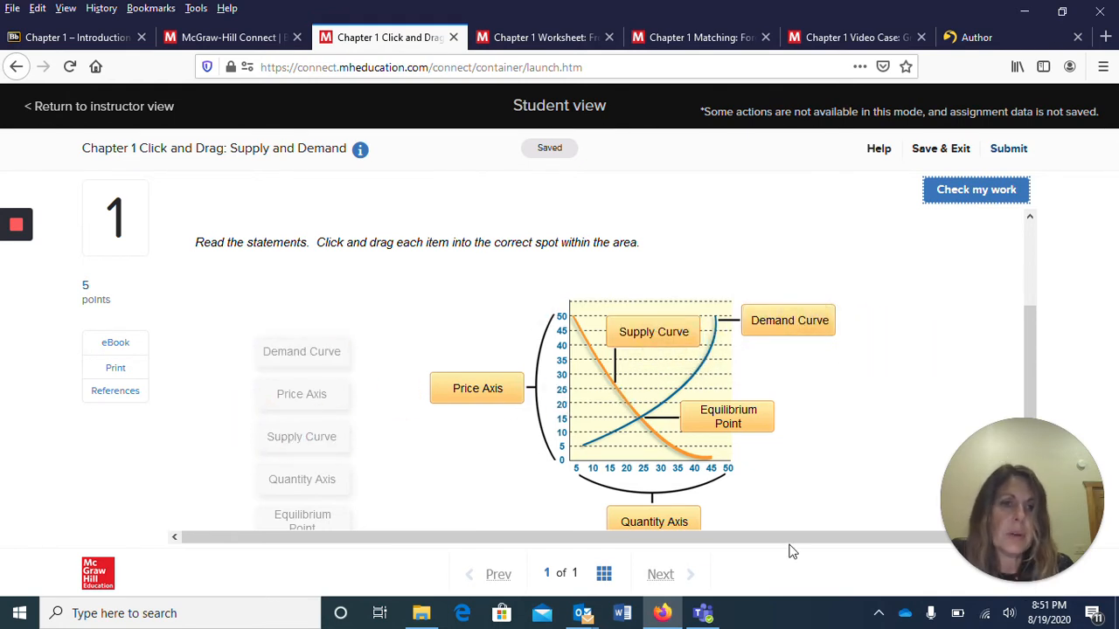
Step: Look over the completed Click and Drag question, return to Blackboard, and look through the remaining Chapter 1 assignments
scroll(861, 314, down, 3)
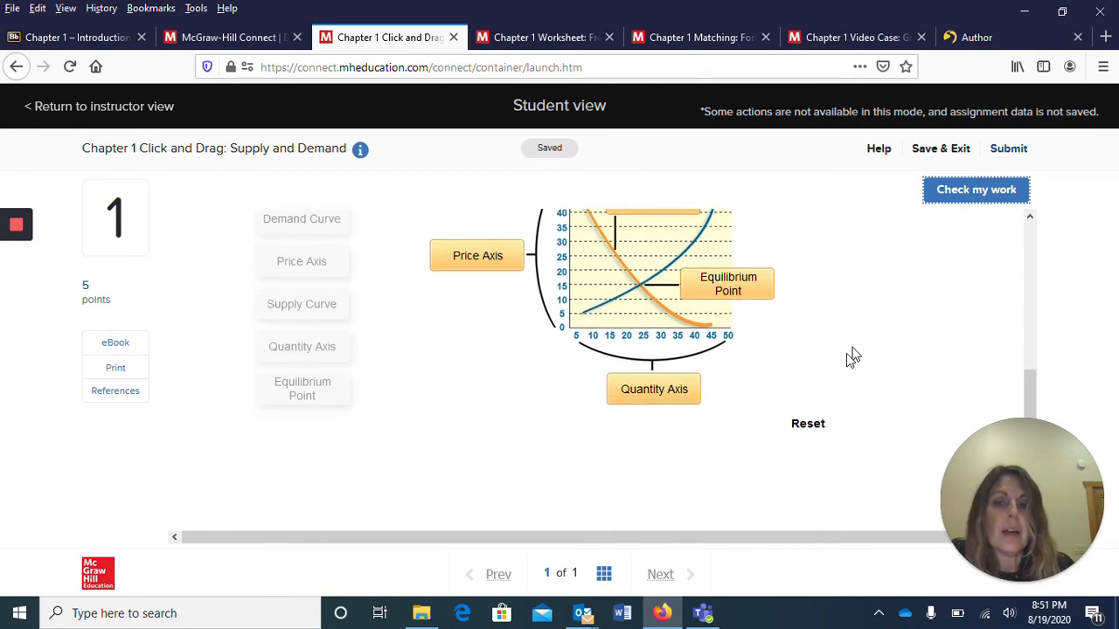
scroll(879, 394, up, 5)
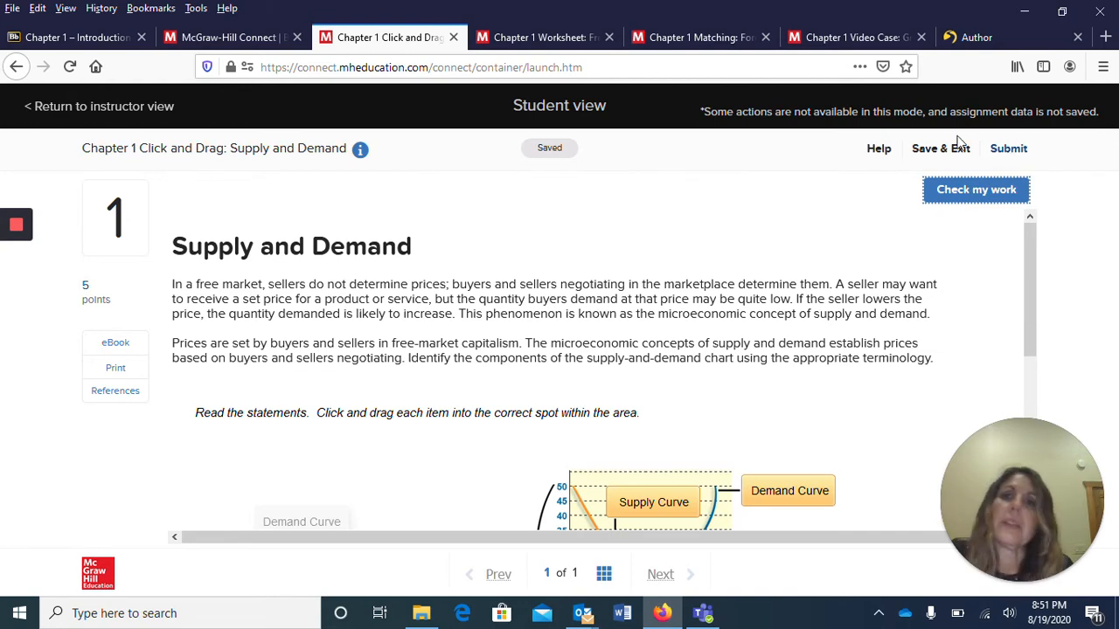
click(91, 35)
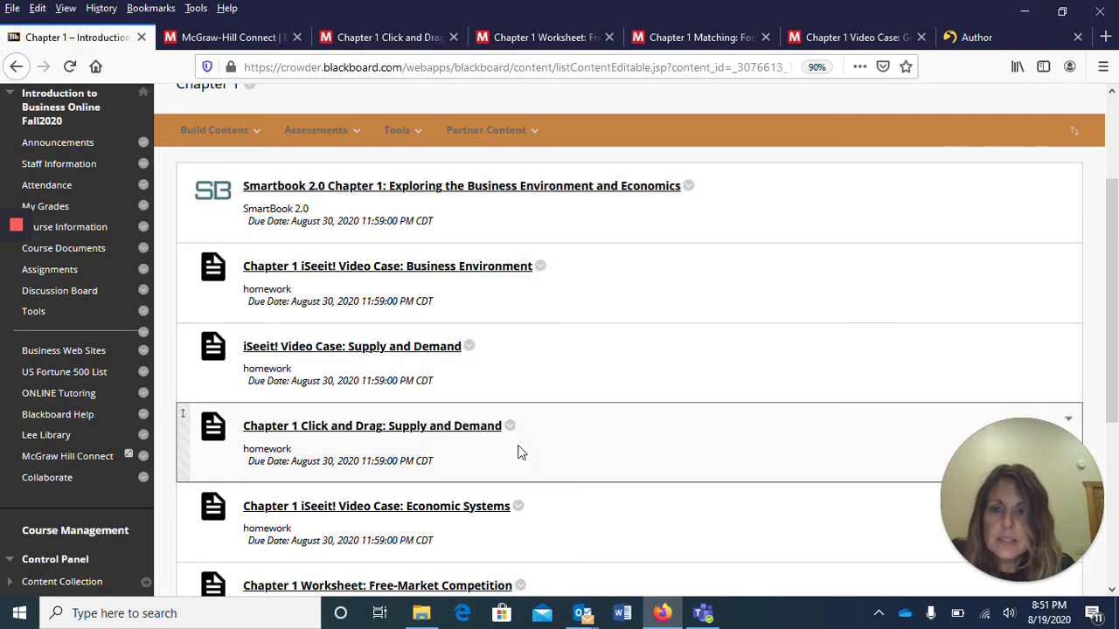
scroll(420, 484, down, 3)
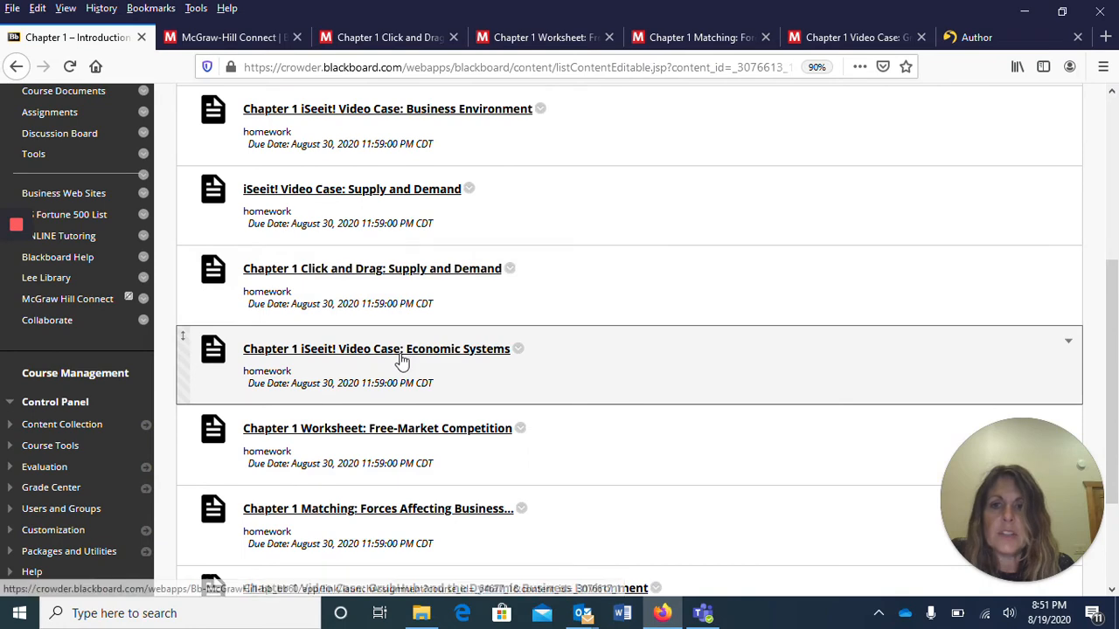
scroll(400, 361, down, 2)
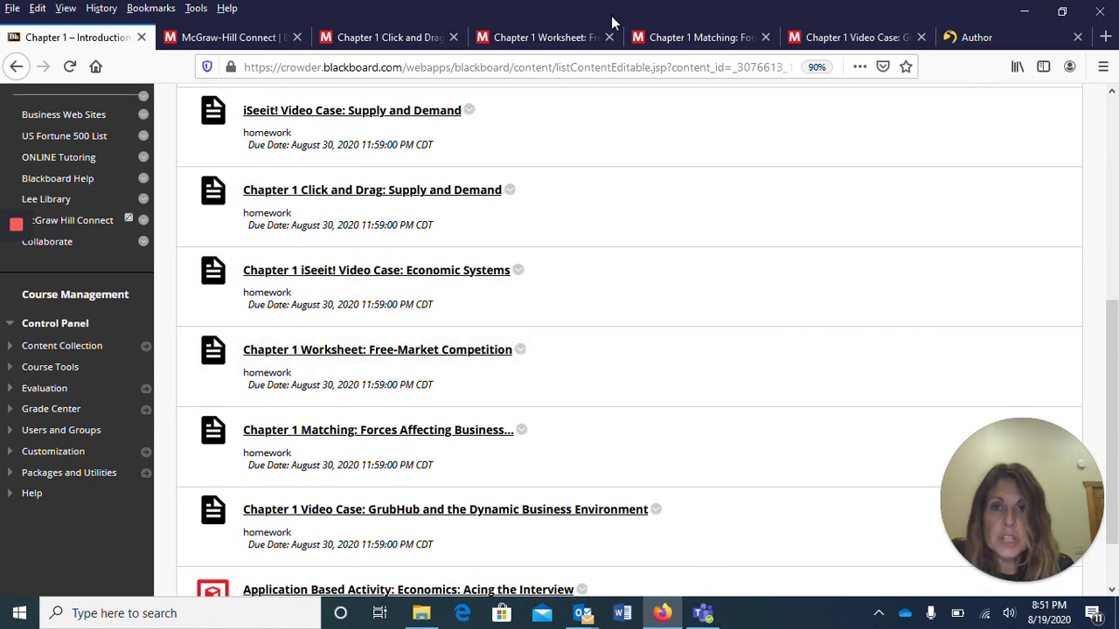
Step: Close the Click and Drag assignment and review the eight questions of the Chapter 1 Worksheet: Free-Market Competition
click(452, 37)
click(437, 37)
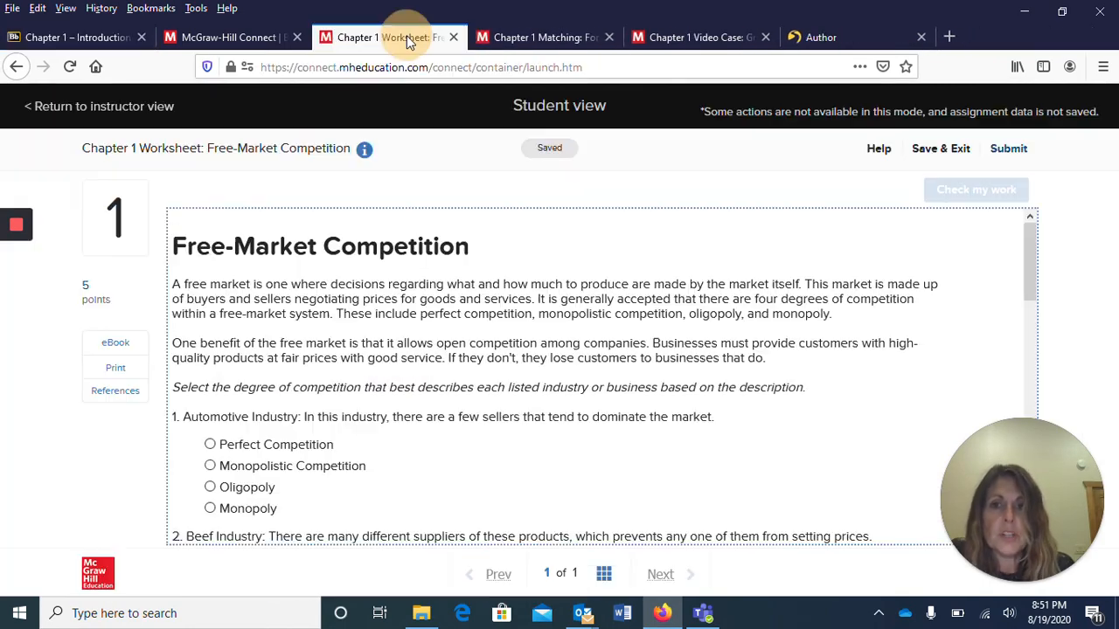
scroll(540, 333, down, 2)
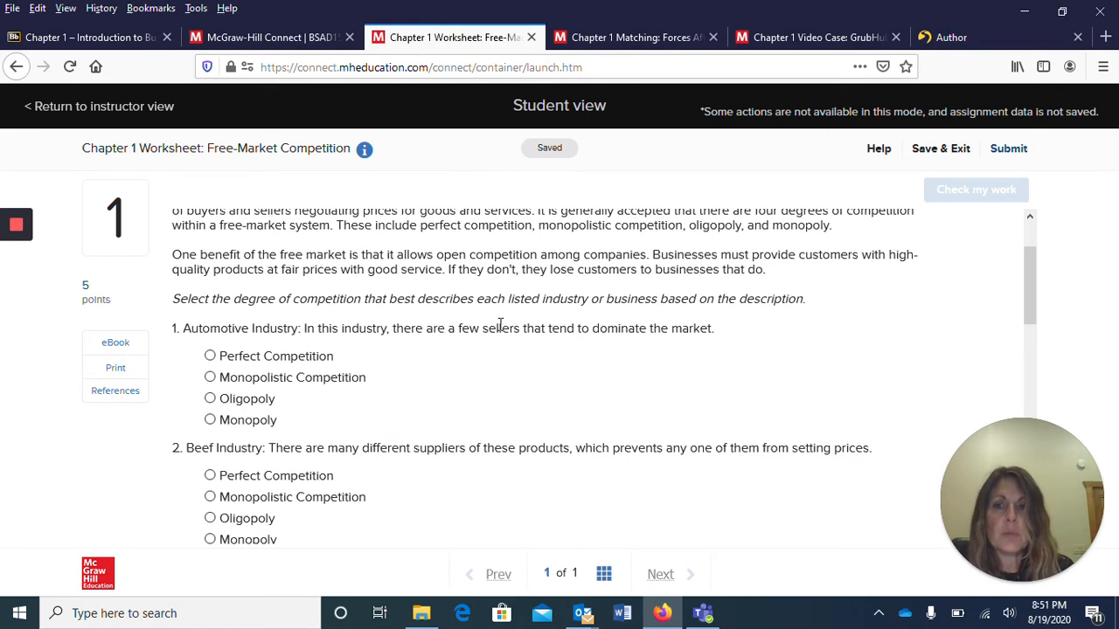
scroll(500, 326, down, 2)
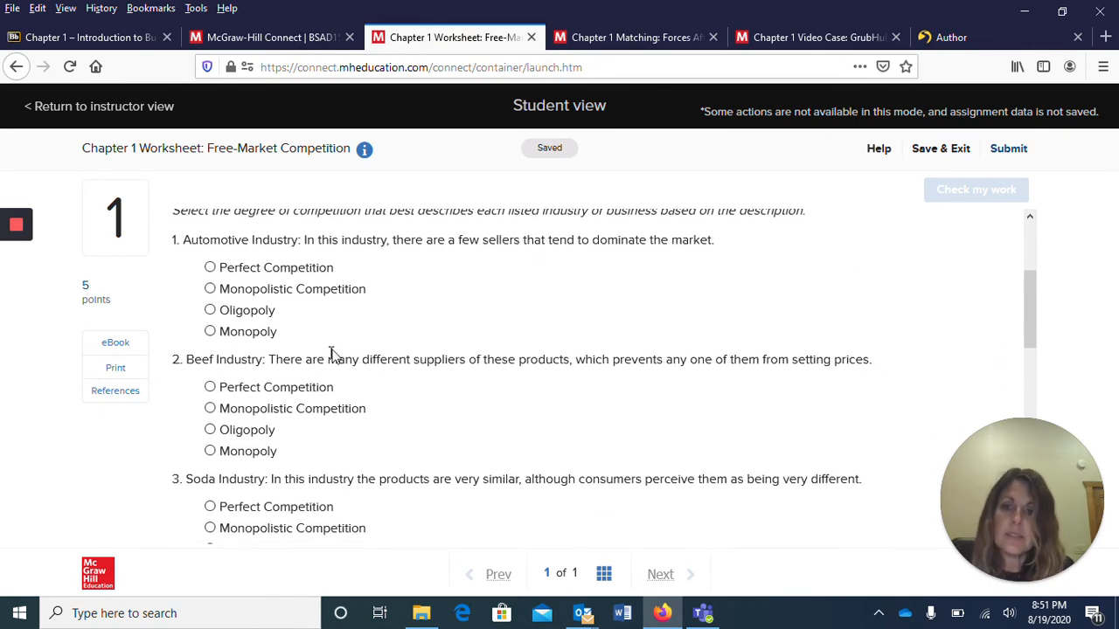
scroll(341, 402, down, 8)
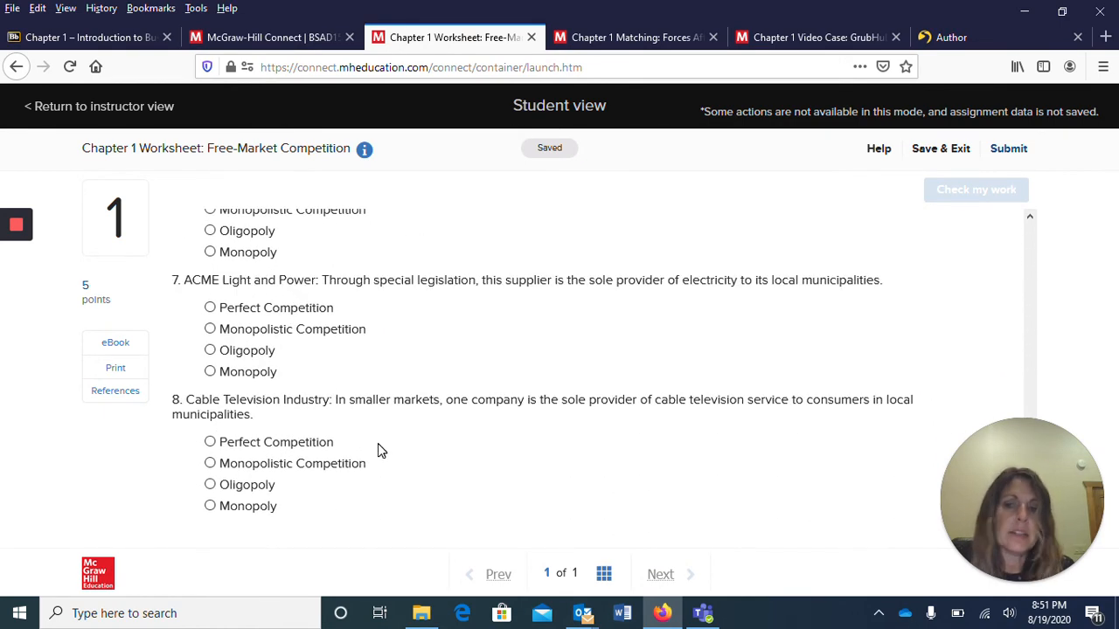
Step: Look back over the worksheet's introduction and first questions, close the assignment, and return to the Chapter 1 list in Blackboard
scroll(378, 443, up, 5)
scroll(577, 362, up, 4)
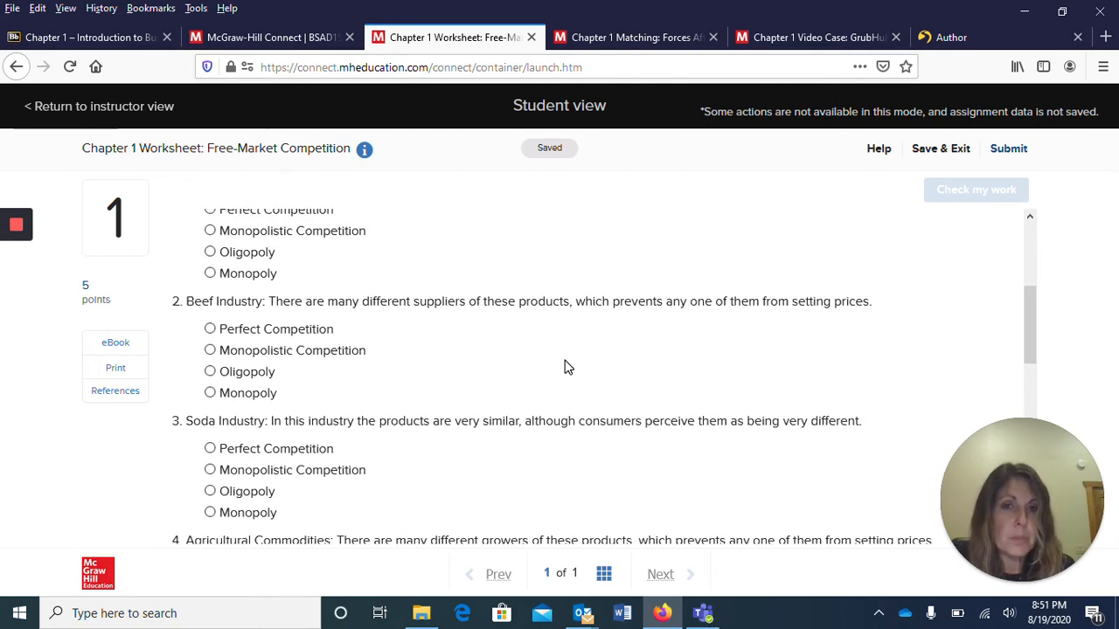
scroll(565, 367, up, 4)
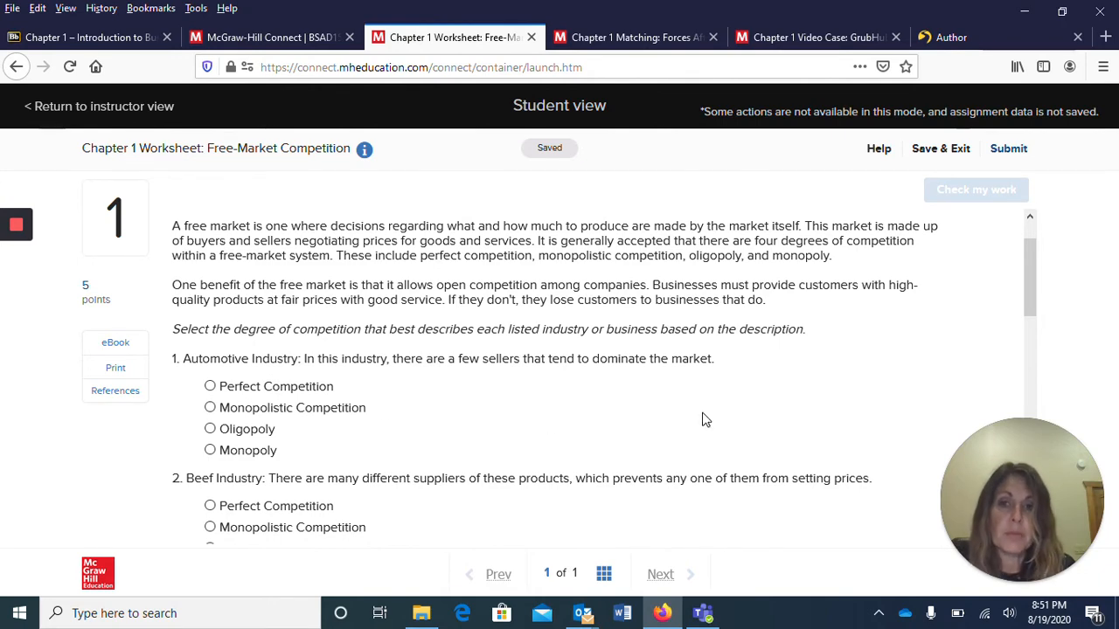
scroll(690, 417, down, 2)
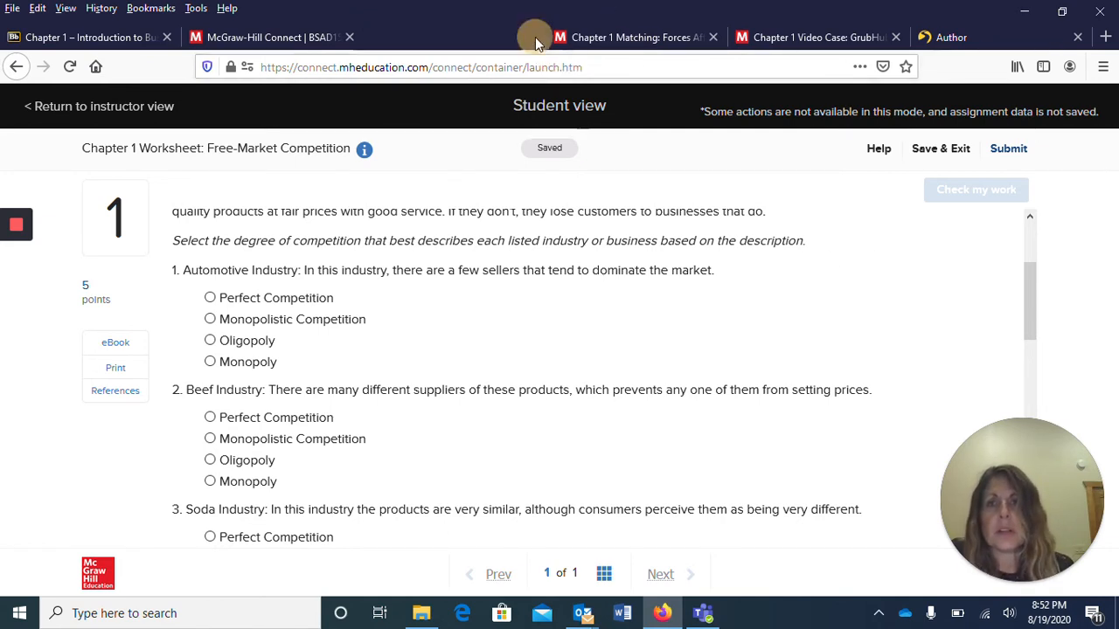
click(532, 37)
click(96, 37)
scroll(529, 416, down, 1)
scroll(529, 416, down, 1)
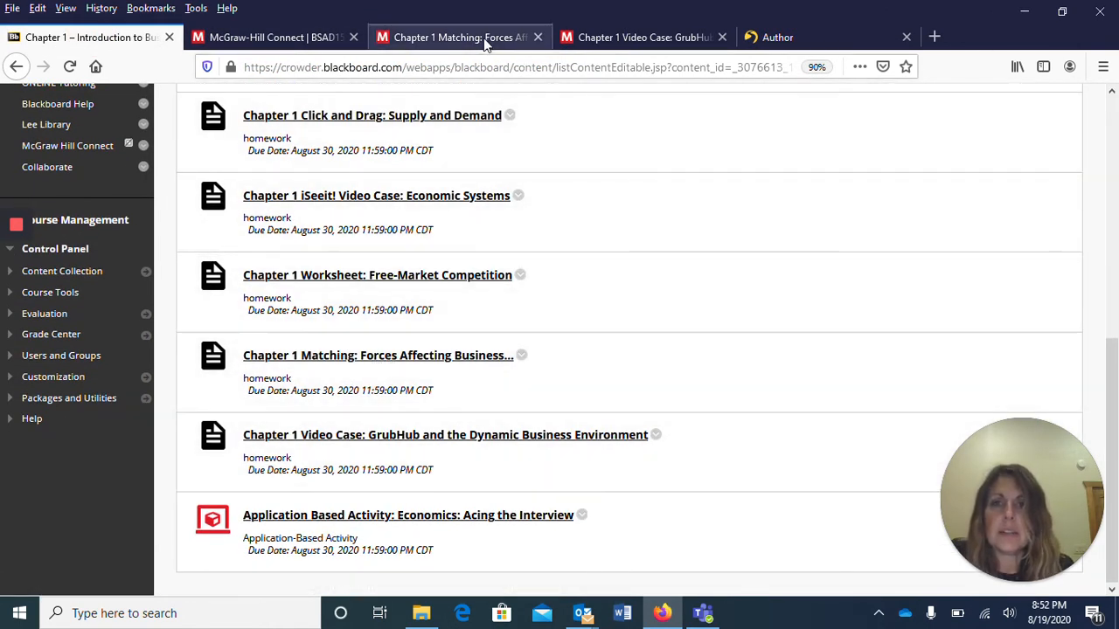
Step: Open the Chapter 1 Matching: Forces Affecting Business assignment and examine its instructions, five environmental forces, and company descriptions with answer choices
click(457, 37)
scroll(930, 332, down, 2)
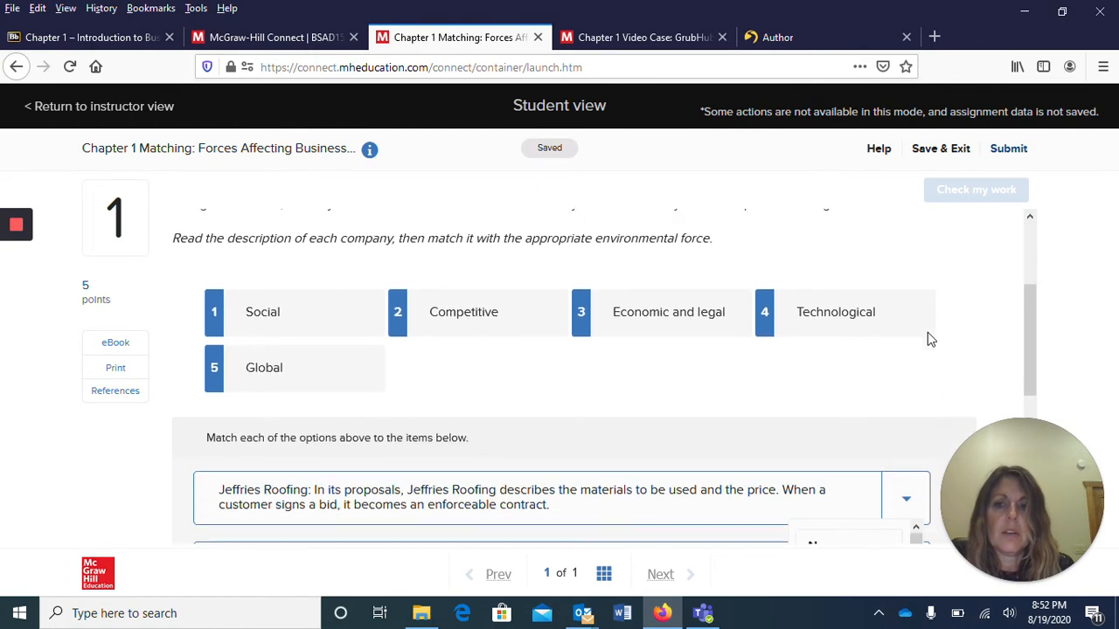
scroll(774, 304, up, 2)
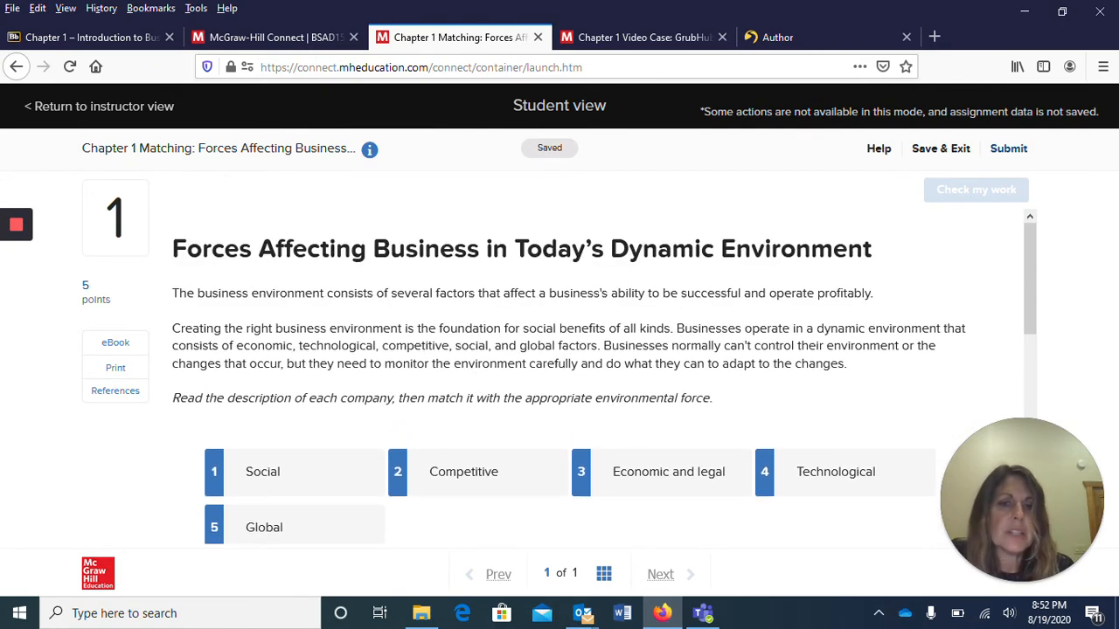
scroll(628, 364, down, 1)
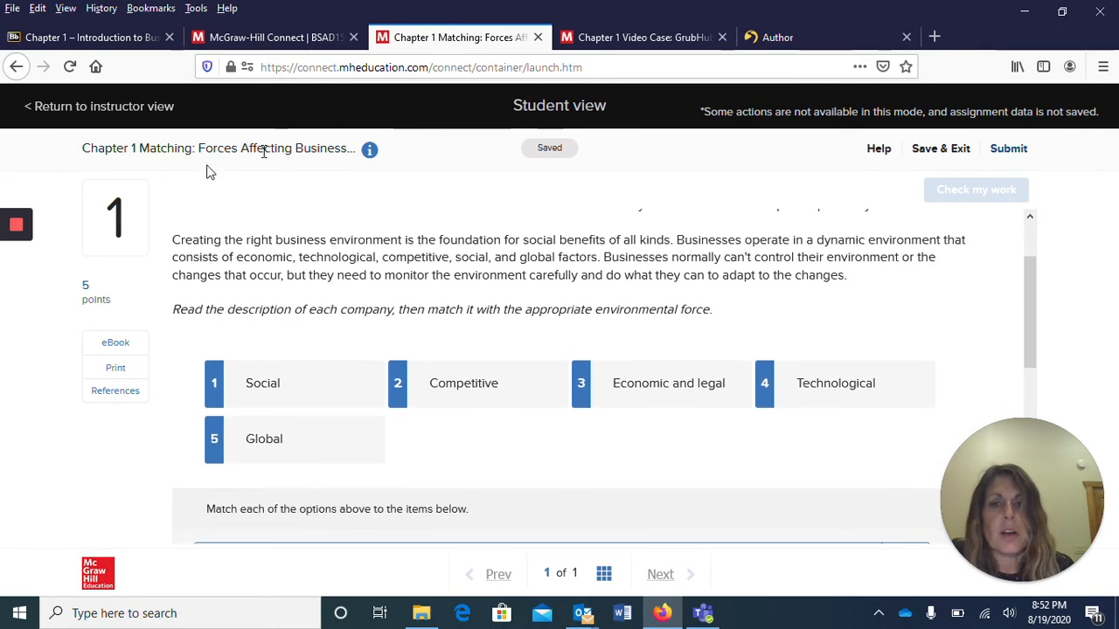
scroll(634, 335, down, 1)
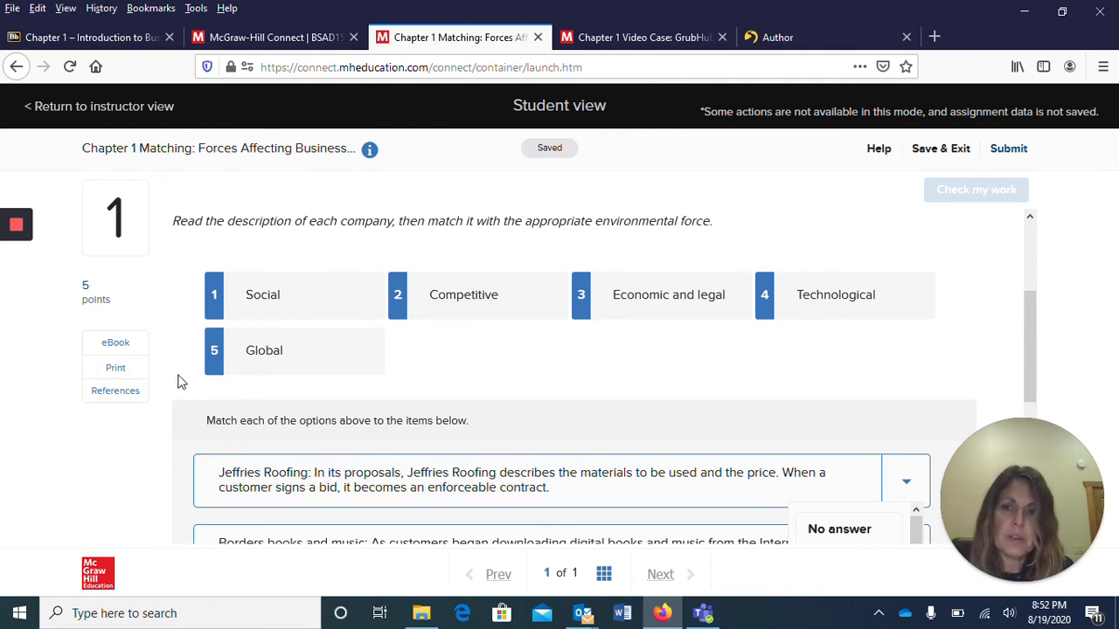
scroll(425, 370, down, 2)
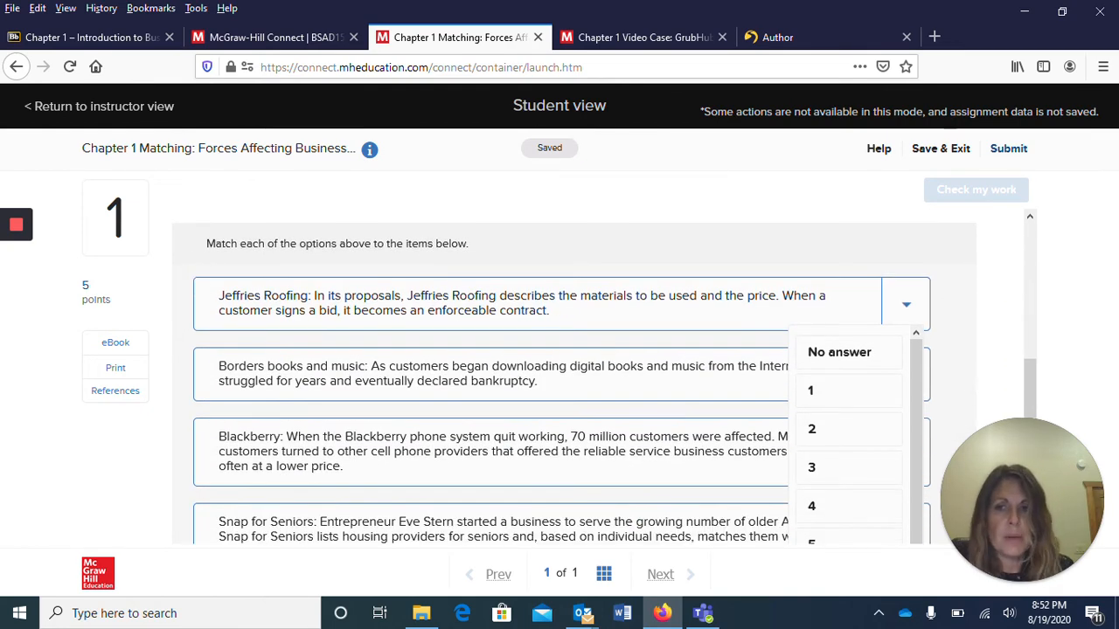
scroll(604, 302, up, 1)
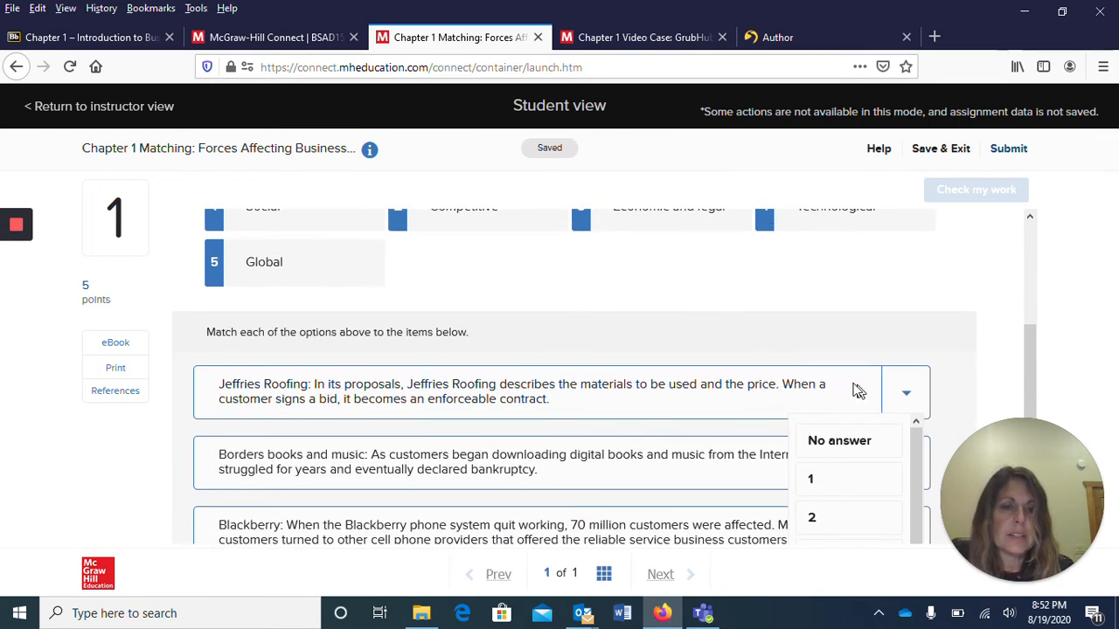
scroll(861, 392, up, 1)
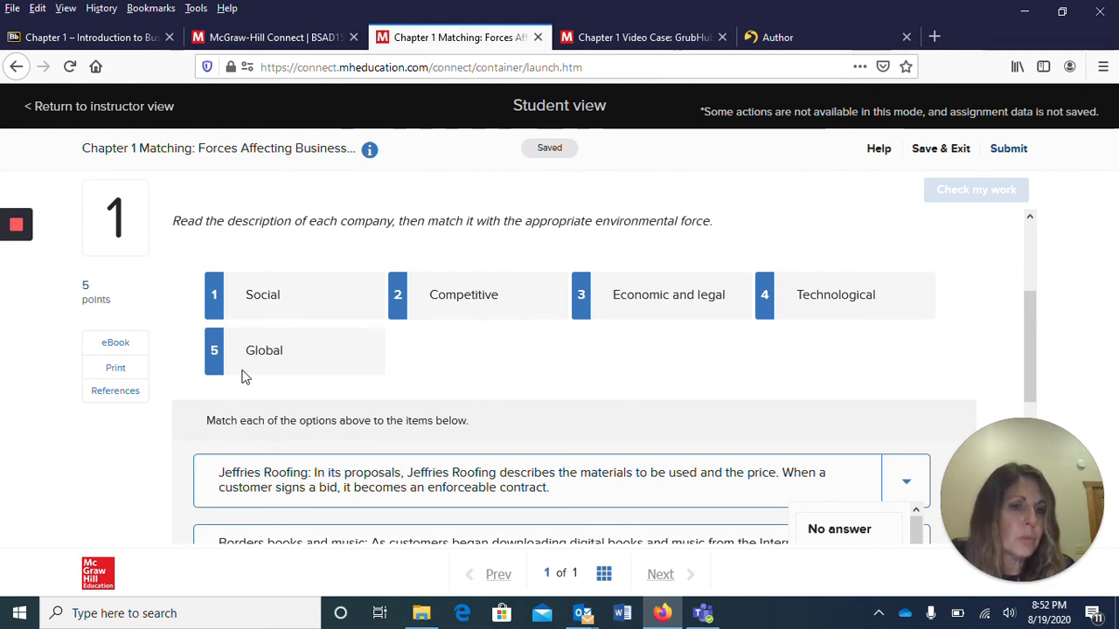
Step: Close the Matching assignment and read the introduction of the Chapter 1 Video Case: GrubHub and the Dynamic Business Environment
click(537, 38)
click(101, 37)
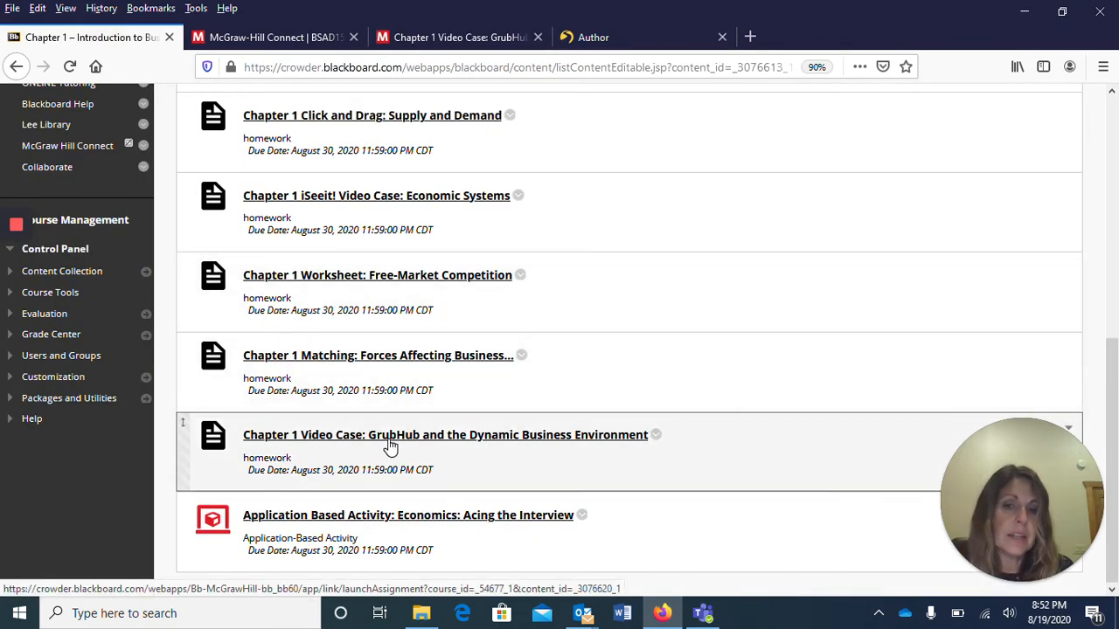
click(458, 37)
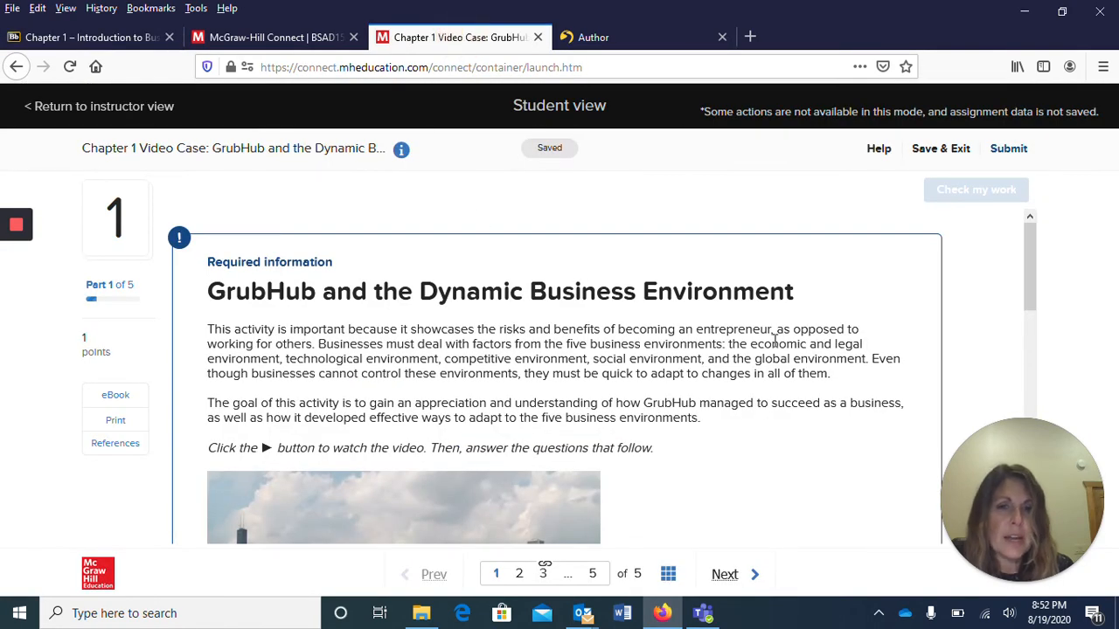
scroll(774, 342, down, 2)
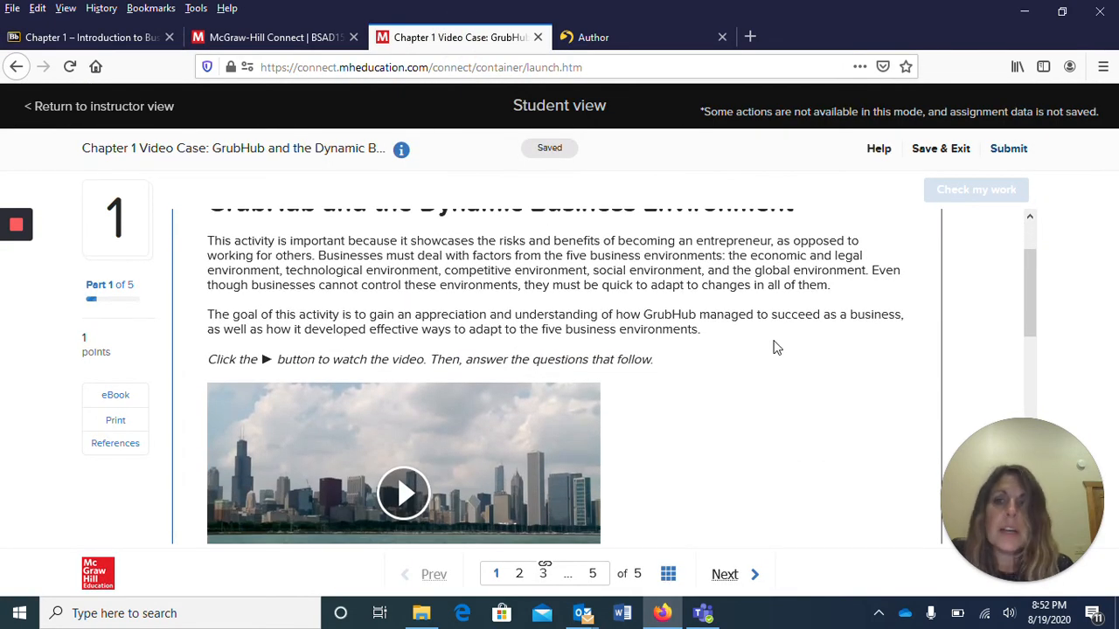
scroll(443, 407, up, 2)
scroll(693, 376, down, 4)
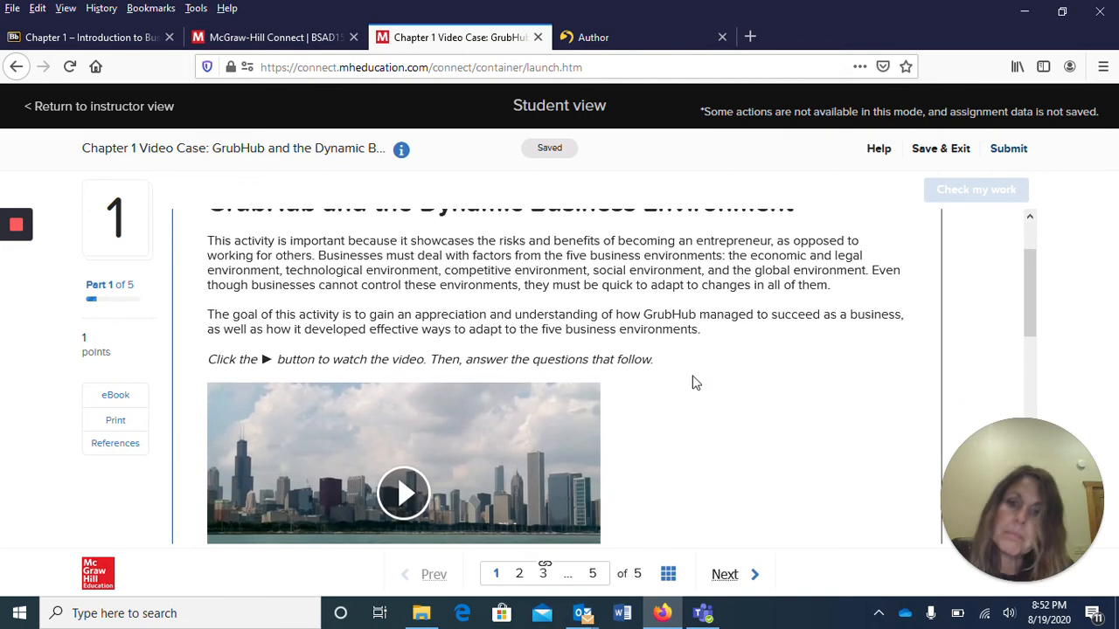
Step: Play the GrubHub case video, jump ahead to about 0:24, rewind it 30 seconds, and pause it
click(403, 405)
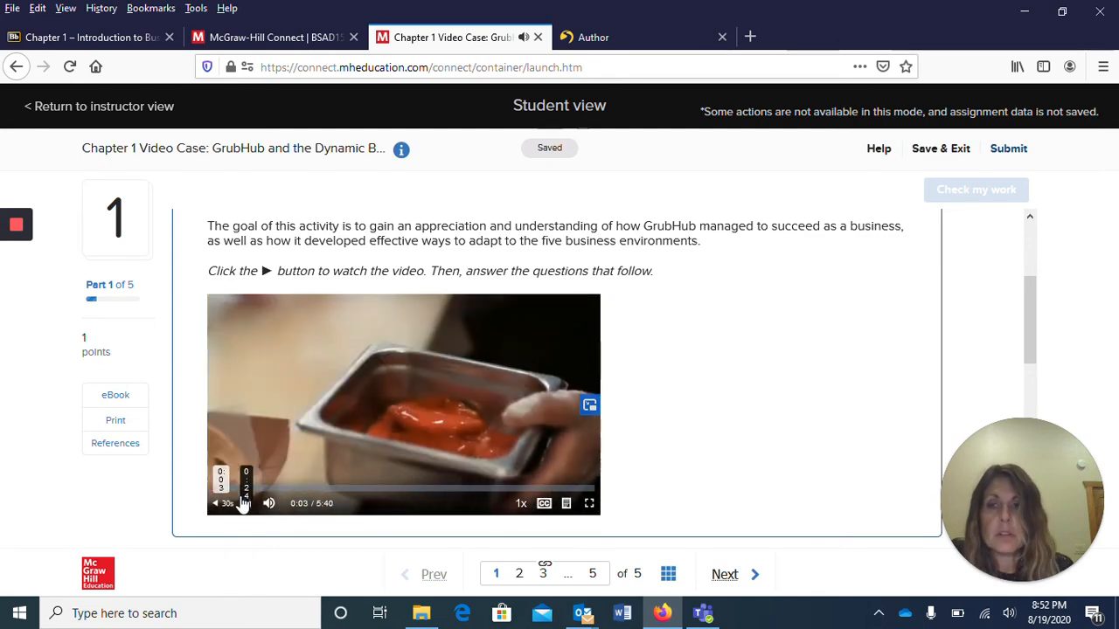
click(241, 490)
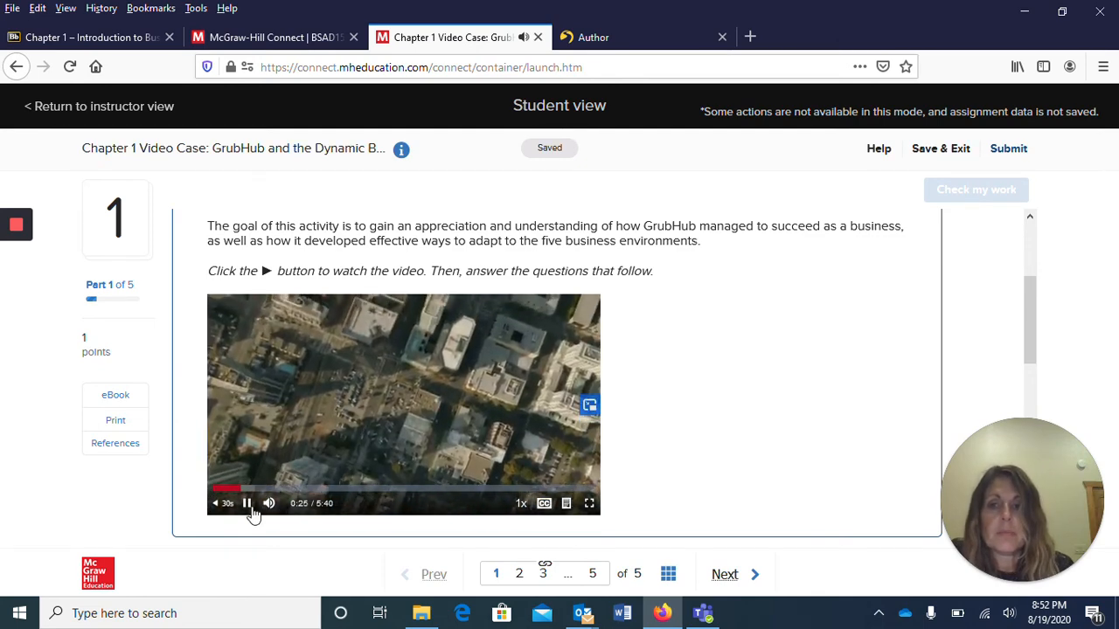
click(229, 505)
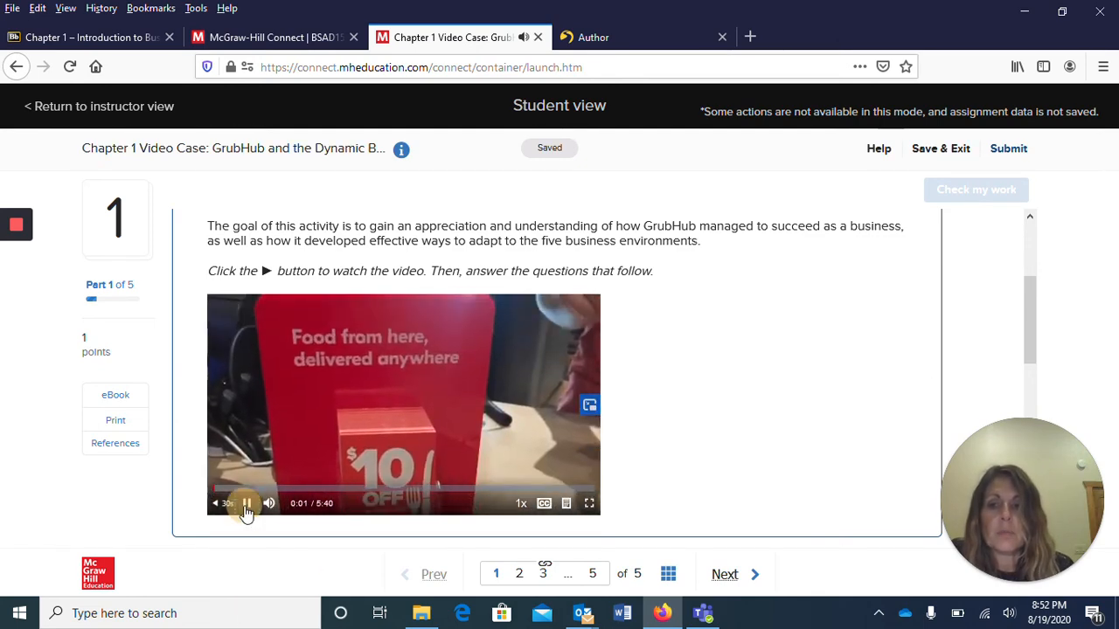
click(246, 508)
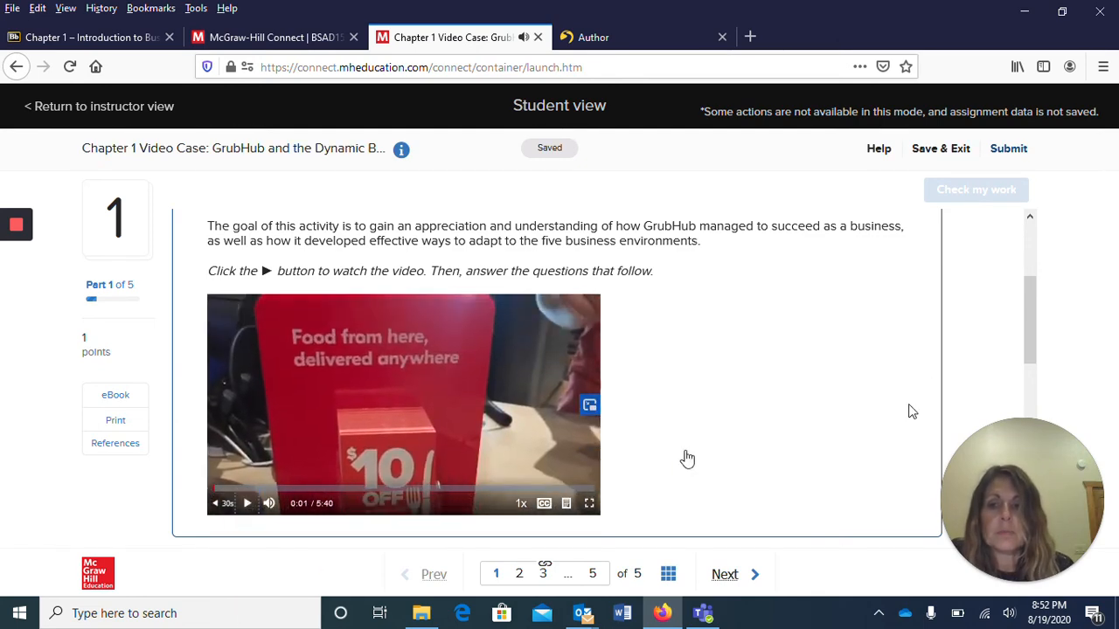
Step: Look through the multiple-choice question and its answer options below the GrubHub video, and close the video case
scroll(750, 341, down, 5)
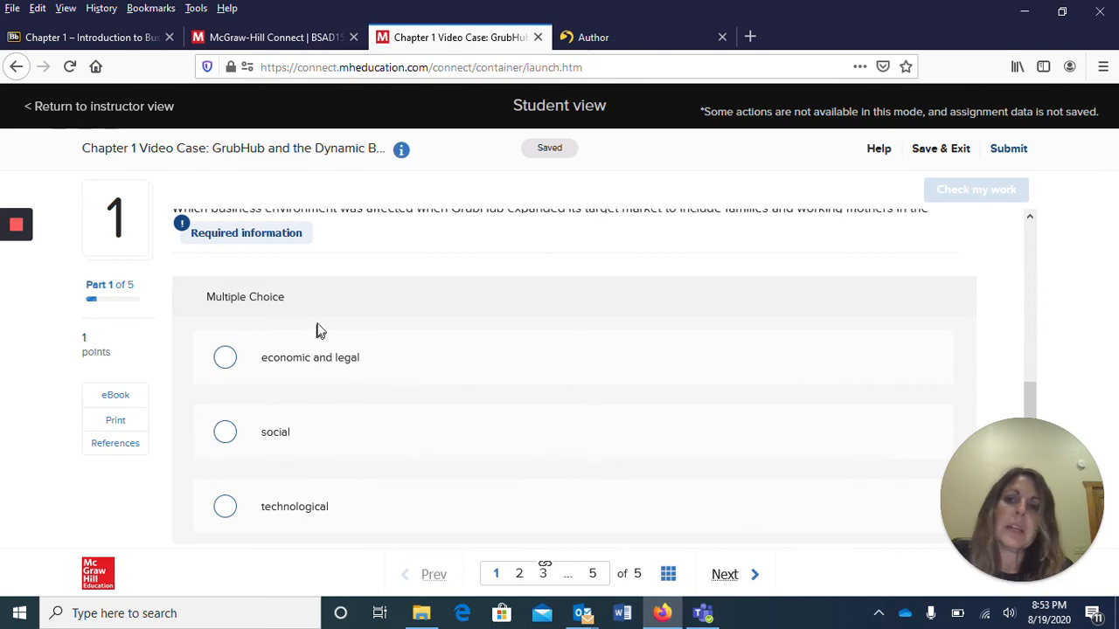
scroll(524, 439, down, 3)
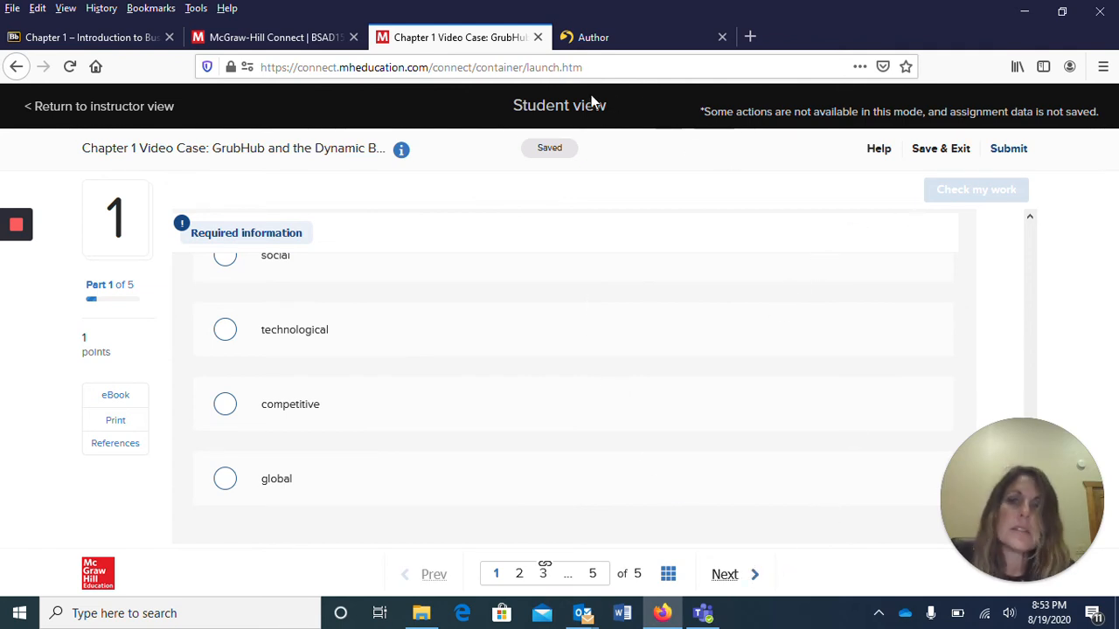
click(539, 38)
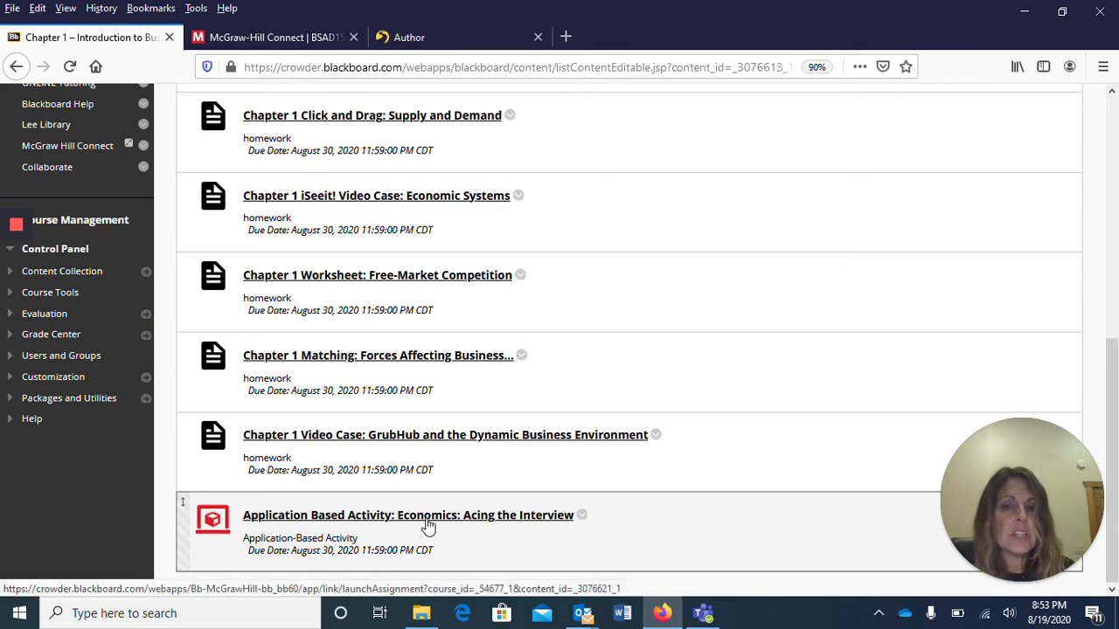
Step: Open the Application Based Activity Economics: Acing the Interview, read its introduction and scoring rules, and begin it
click(370, 515)
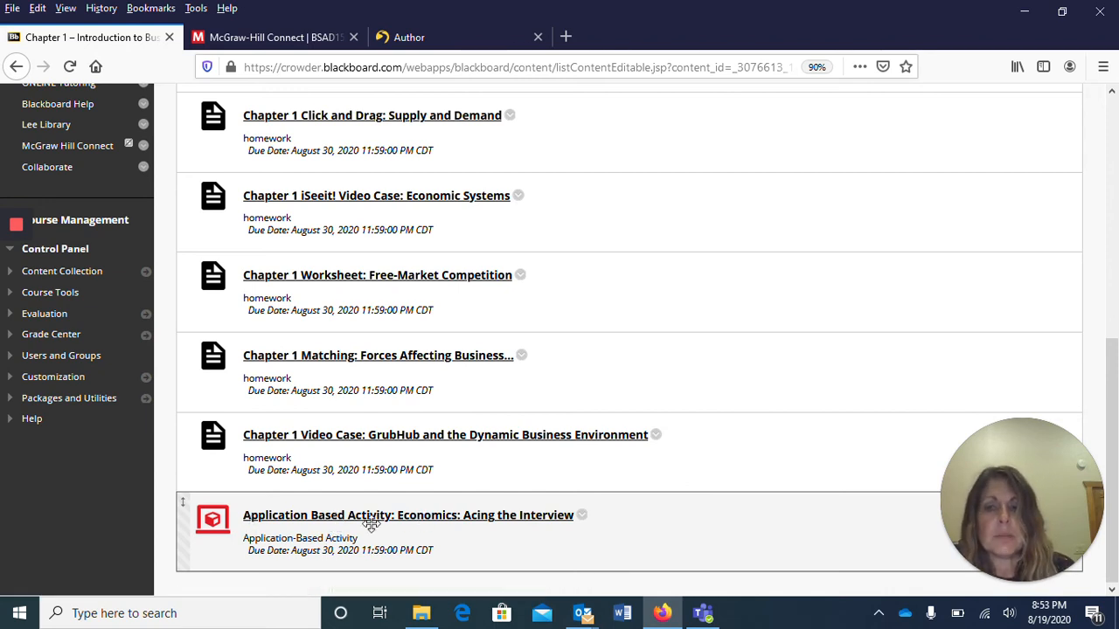
click(465, 38)
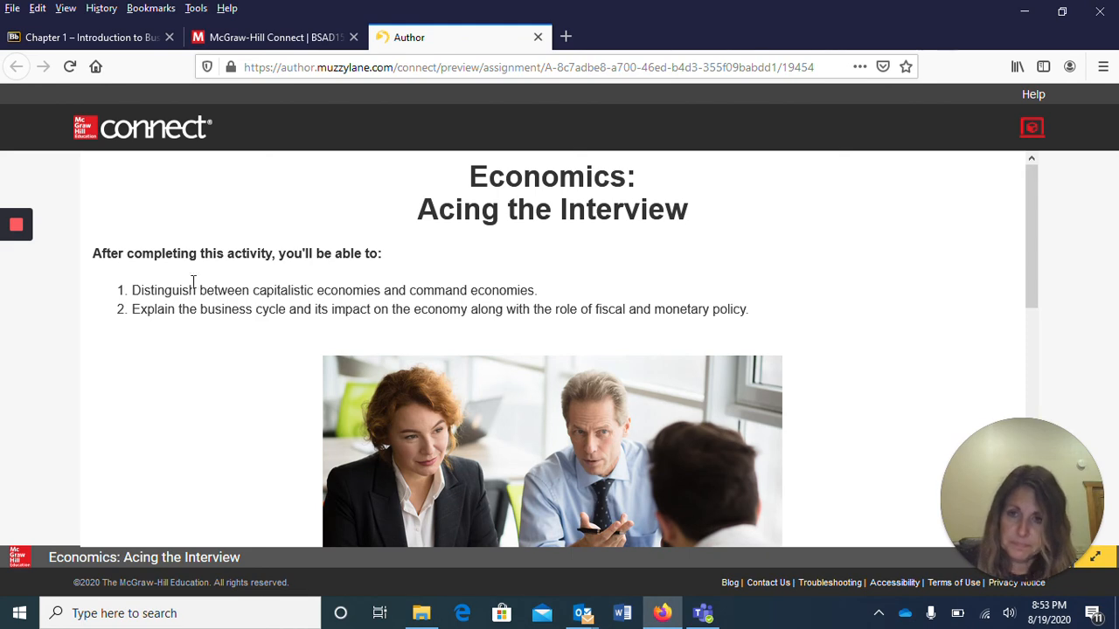
scroll(650, 305, down, 4)
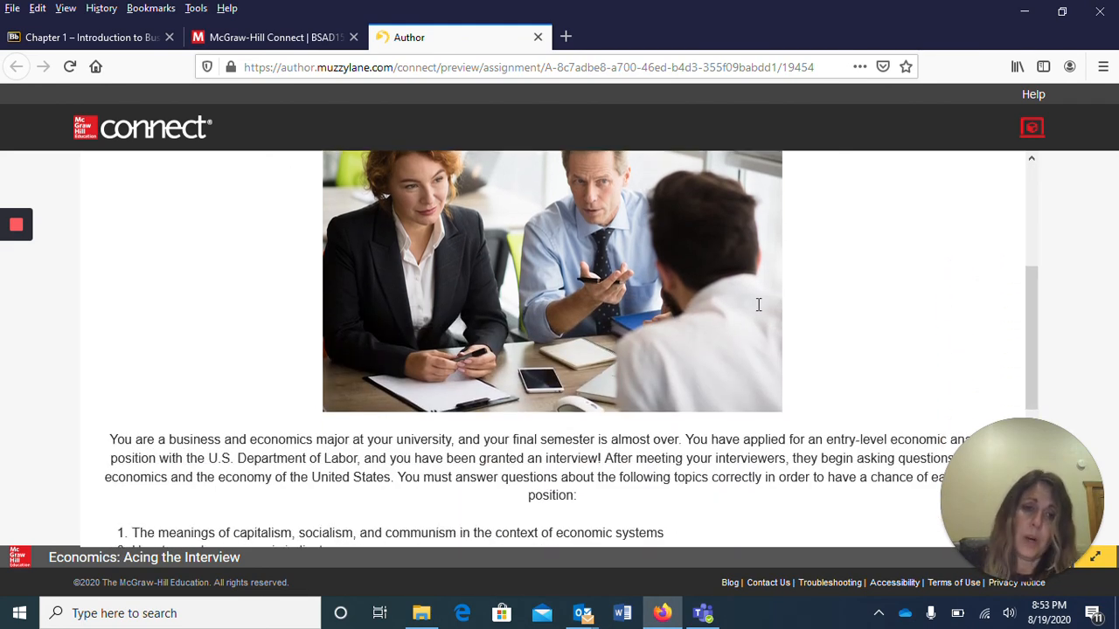
scroll(580, 294, down, 6)
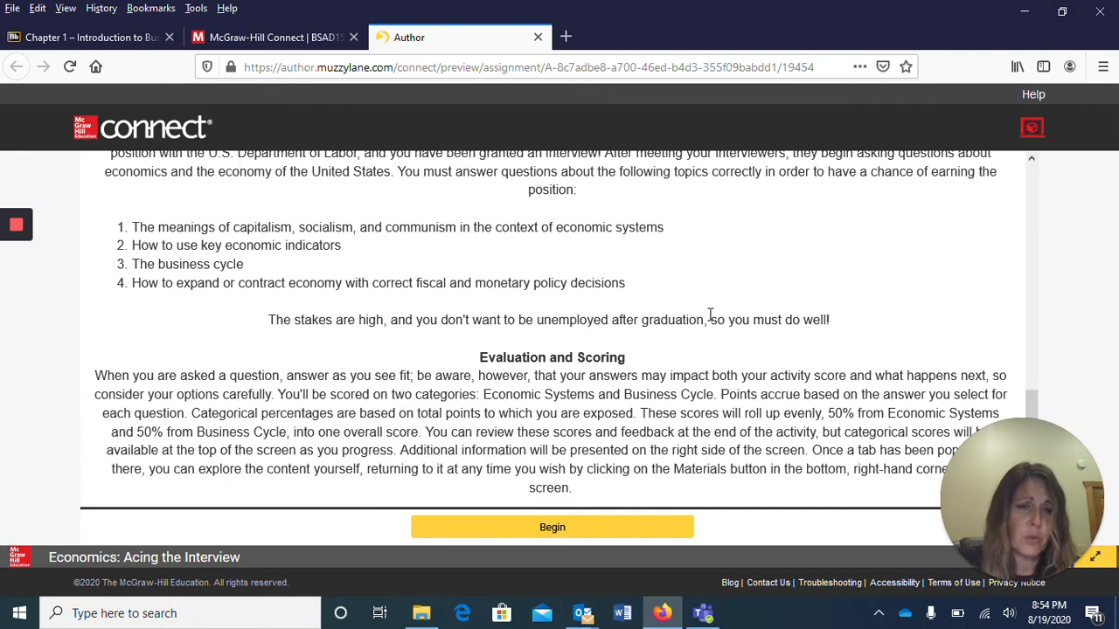
click(549, 530)
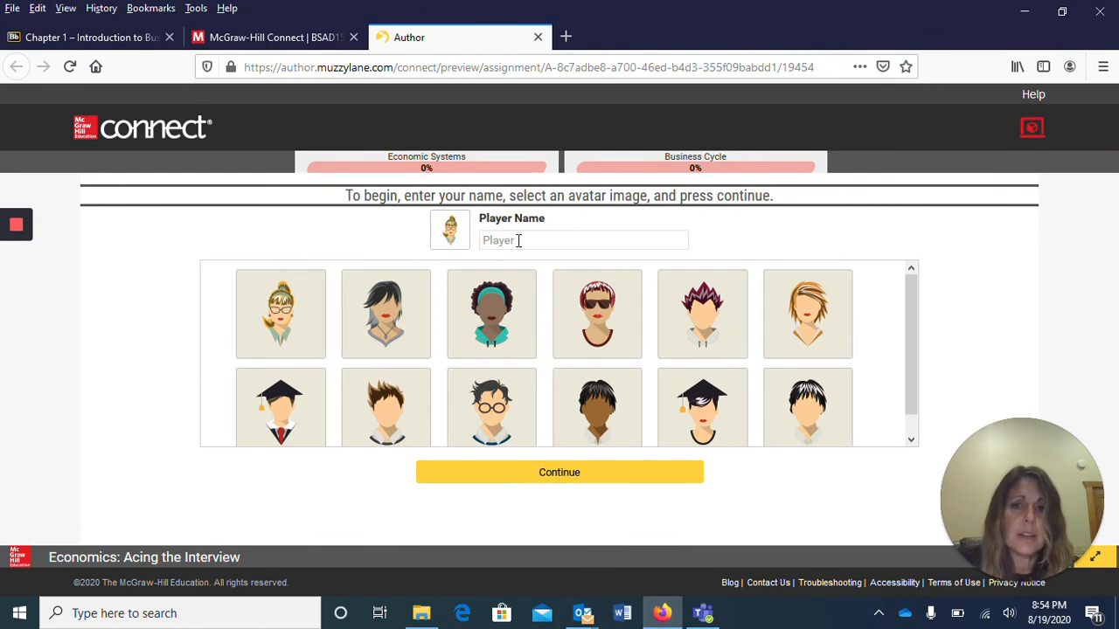
Step: Choose the short-haired blonde avatar in the first row, continue to the cast, and start the interview simulation
click(839, 316)
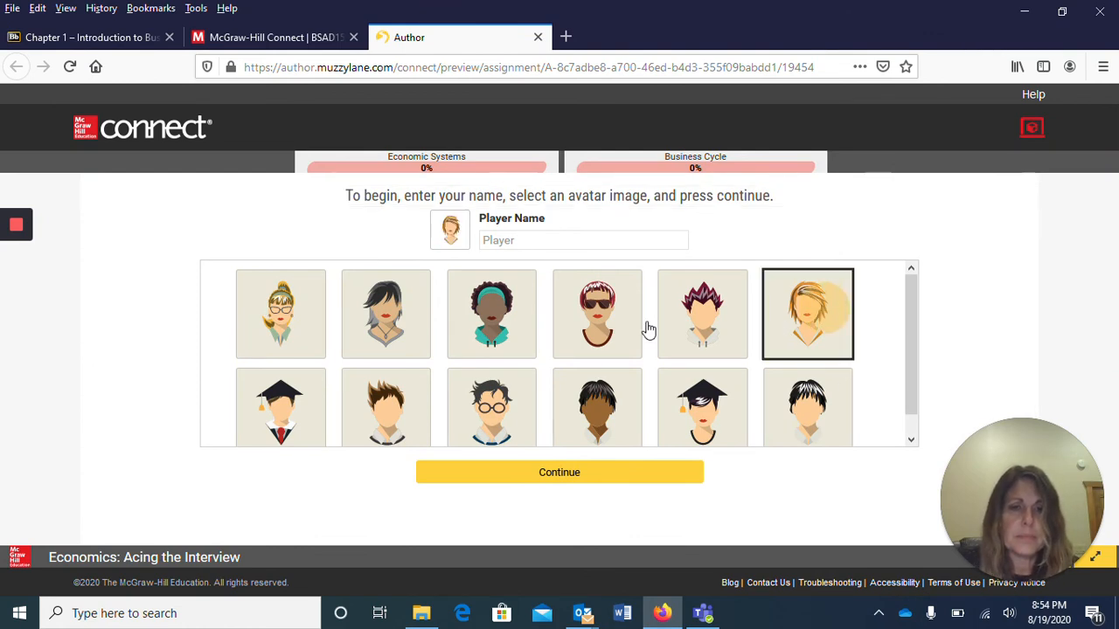
click(547, 479)
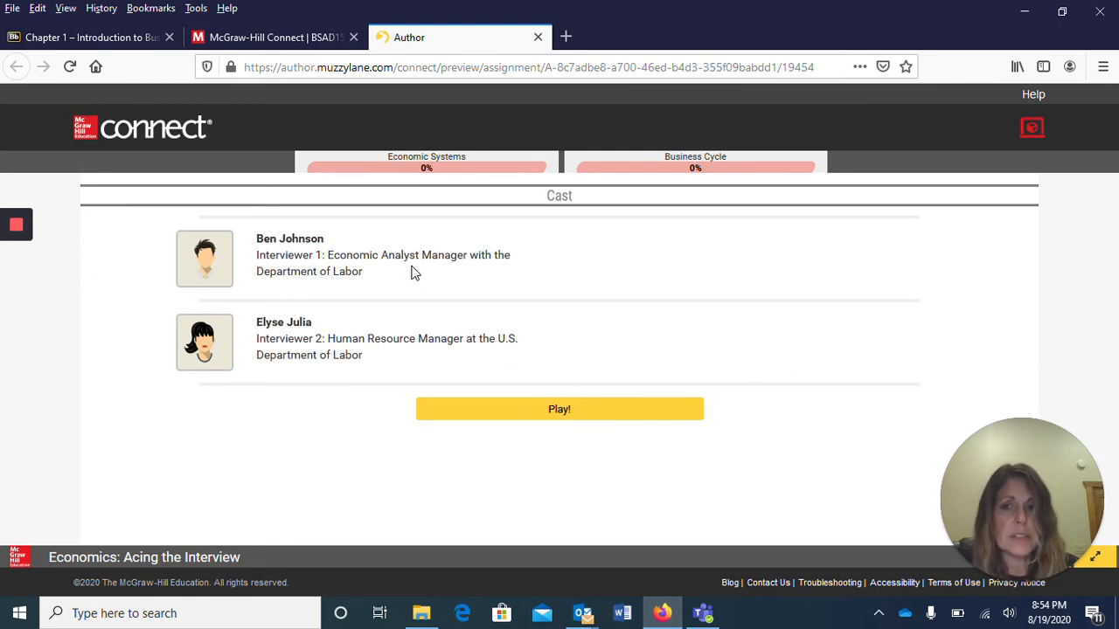
click(547, 408)
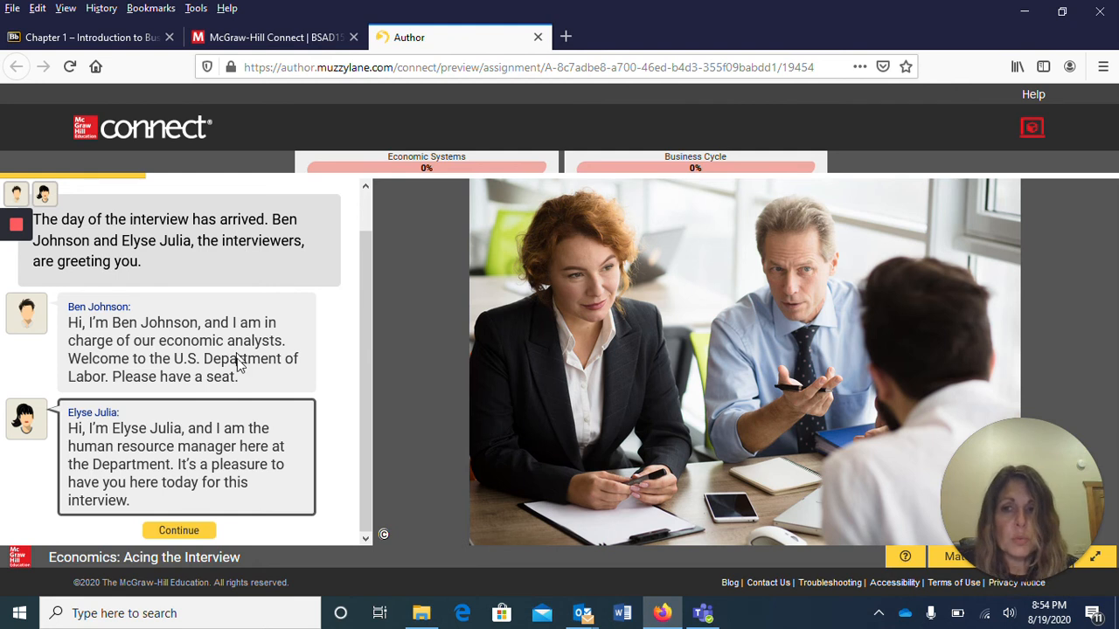
Step: Advance through the interviewers' greetings and answer the economic systems question with the gross domestic product and consumer price index figures
click(169, 531)
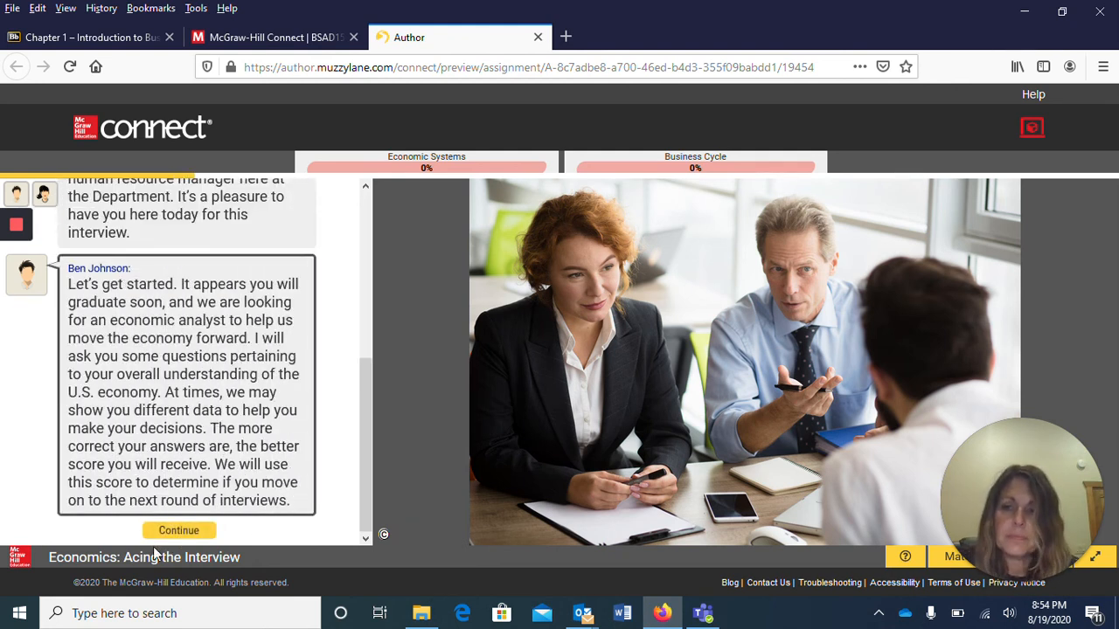
click(171, 532)
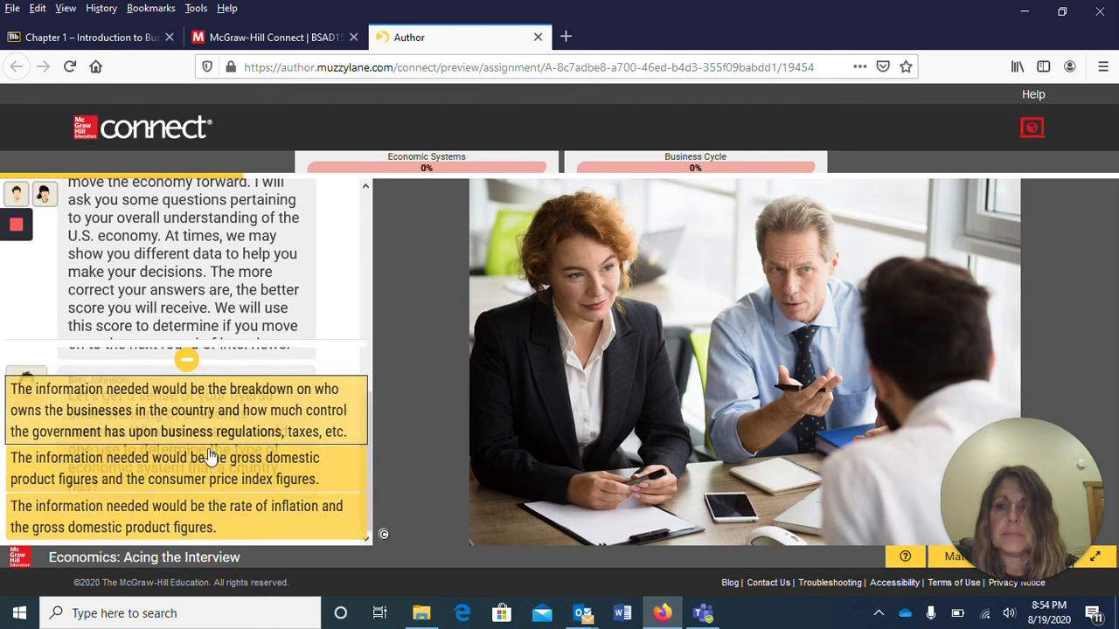
scroll(210, 278, up, 2)
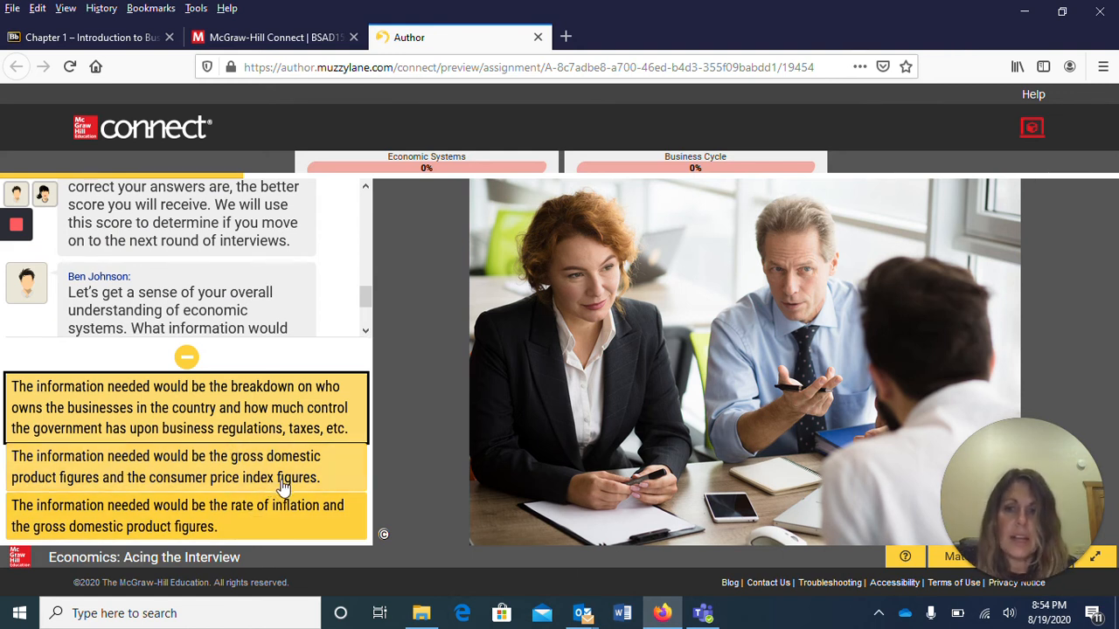
click(188, 461)
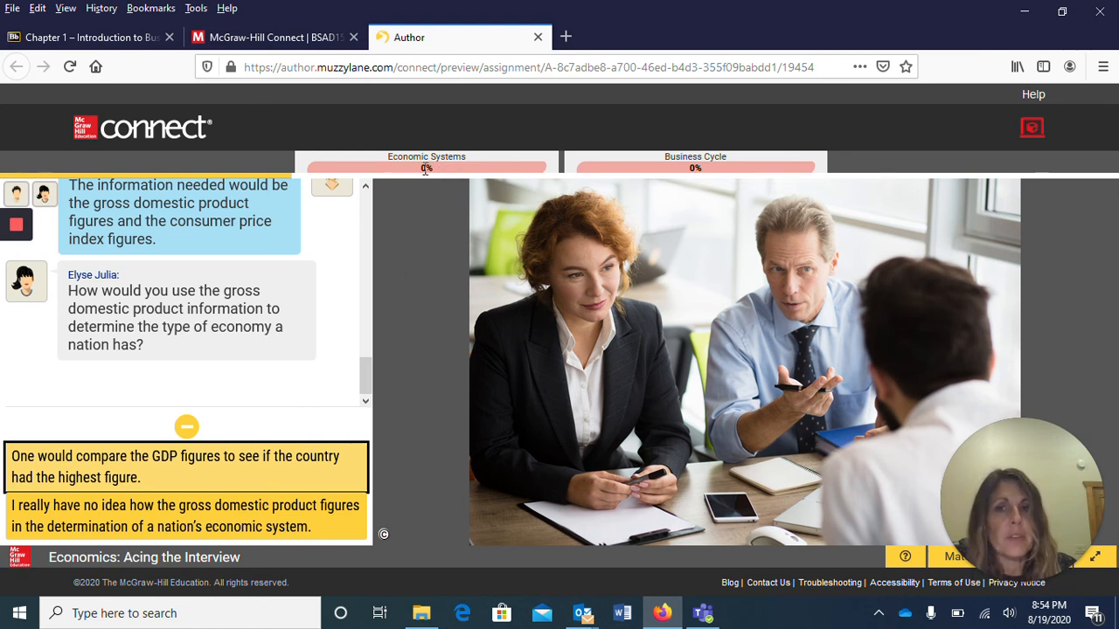
drag(1031, 441, 1075, 308)
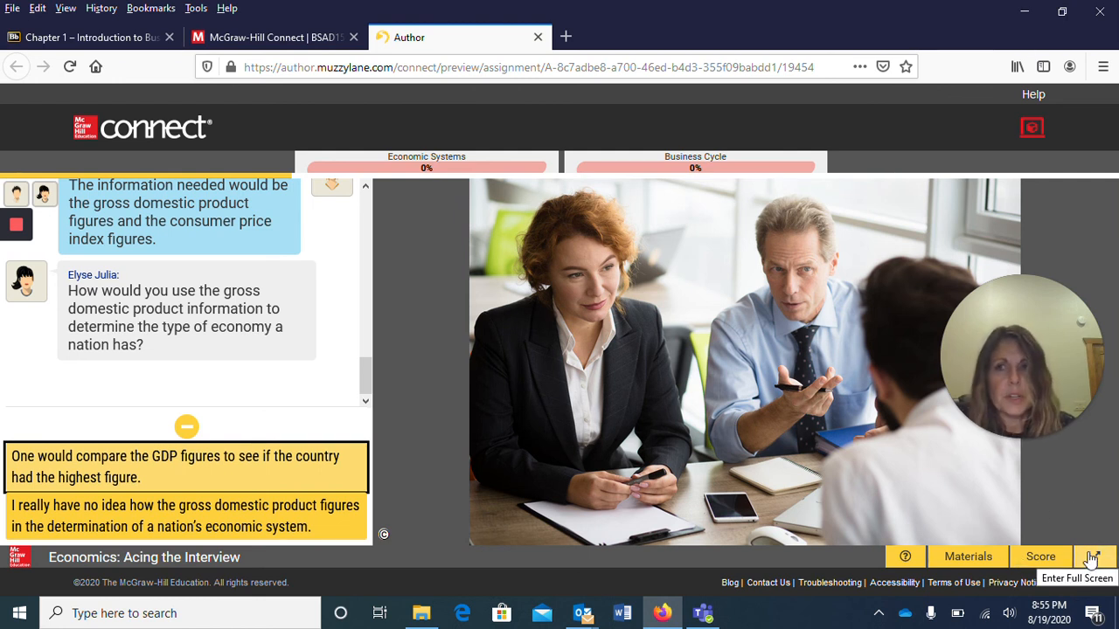
click(926, 131)
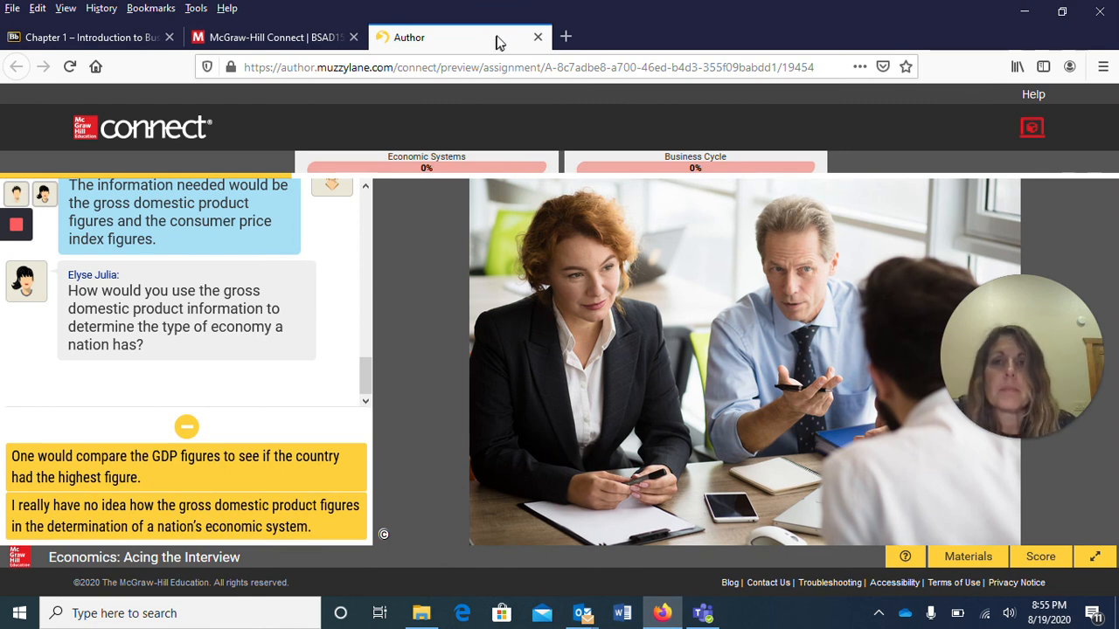
Step: Close the Acing the Interview activity and go back over the Chapter 1 assignment list in Blackboard up to the Smartbook 2.0 entry
click(538, 36)
click(120, 36)
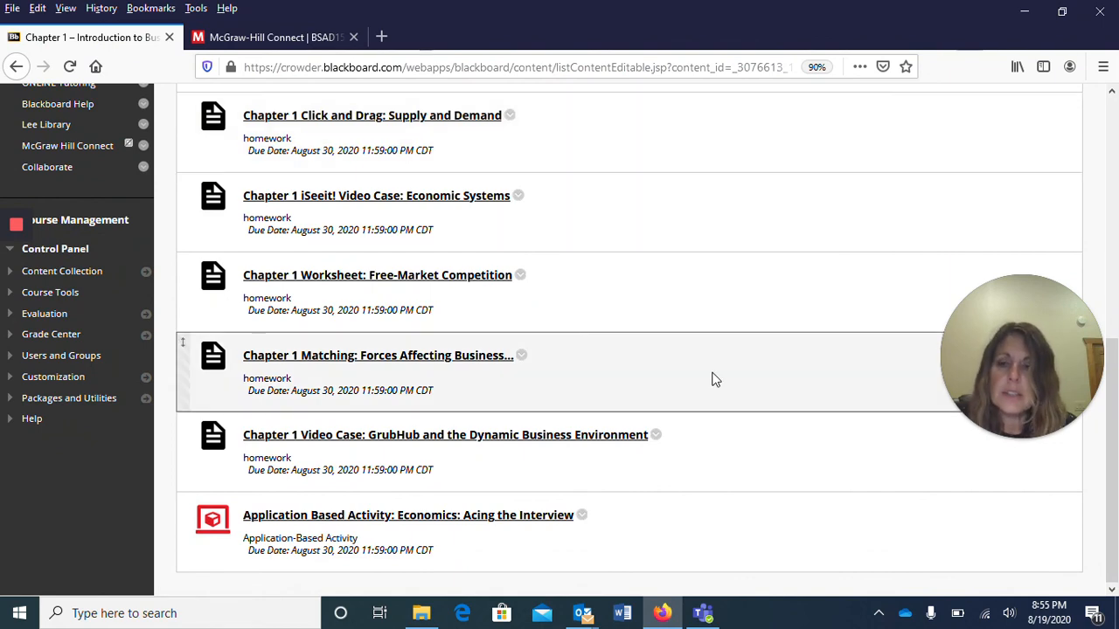
scroll(711, 380, up, 10)
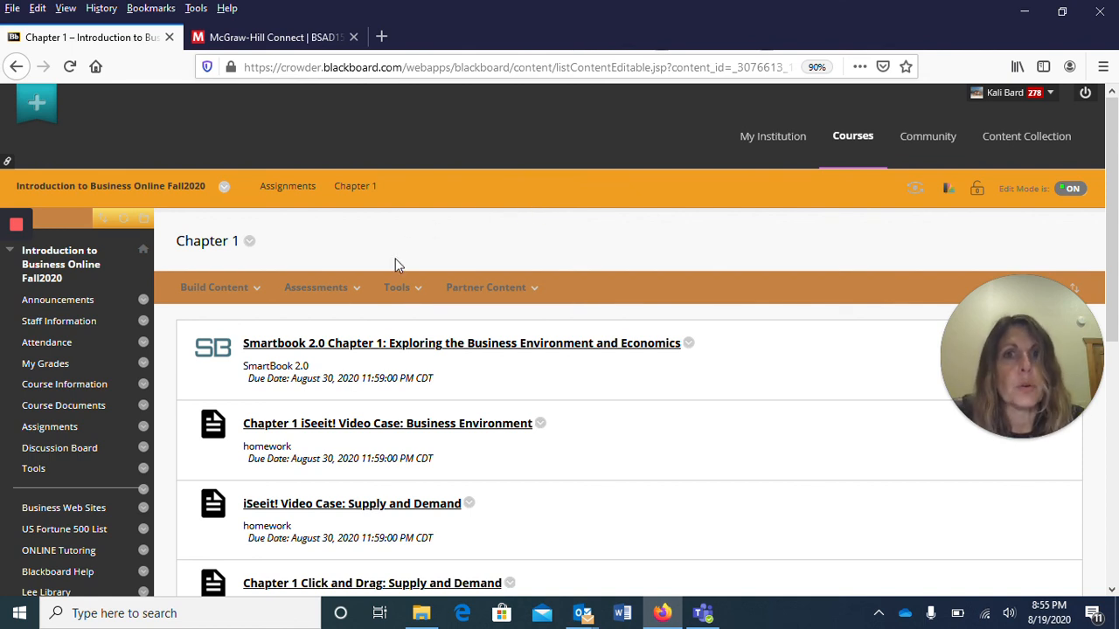
click(410, 287)
click(440, 285)
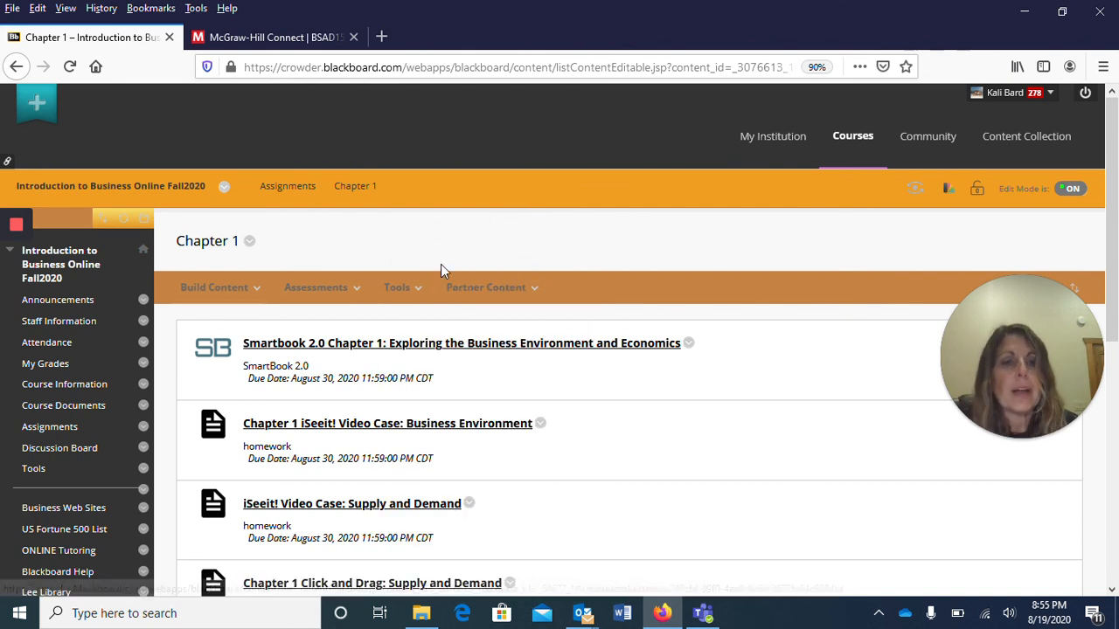